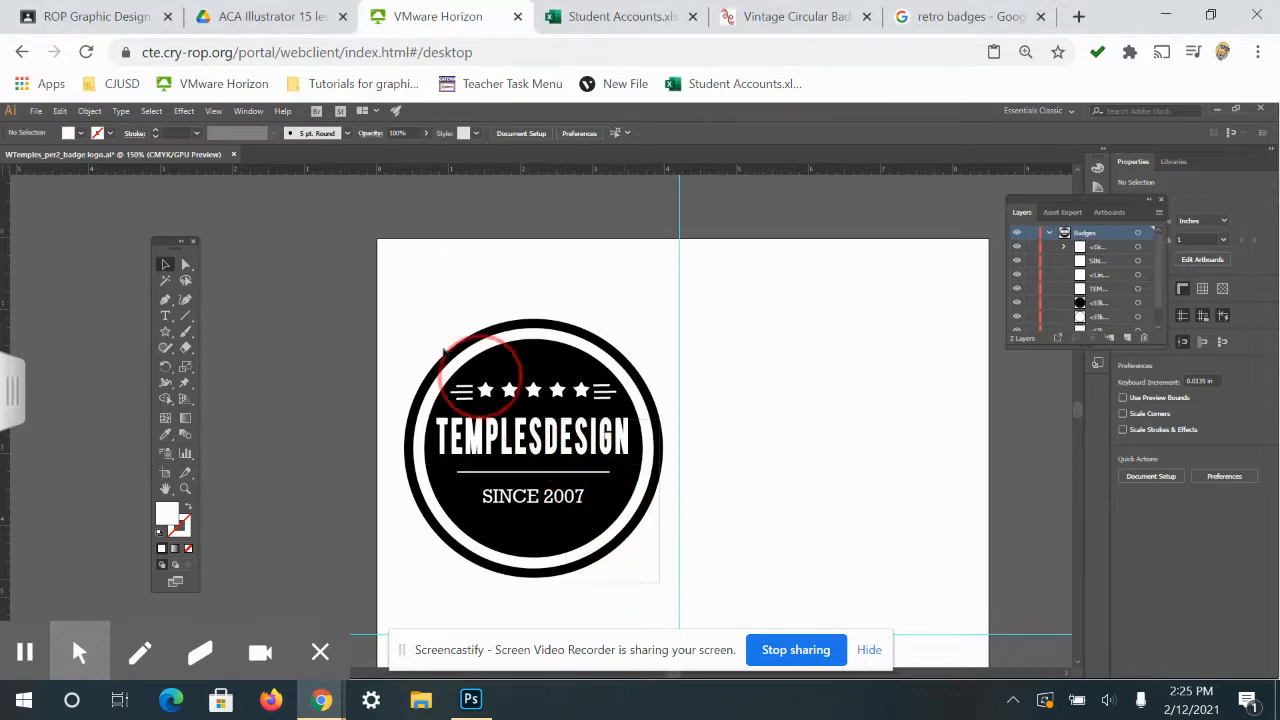
# Step: Group all the elements of the TEMPLESDESIGN badge into one object
pyautogui.moveTo(380, 314); pyautogui.dragTo(846, 534)
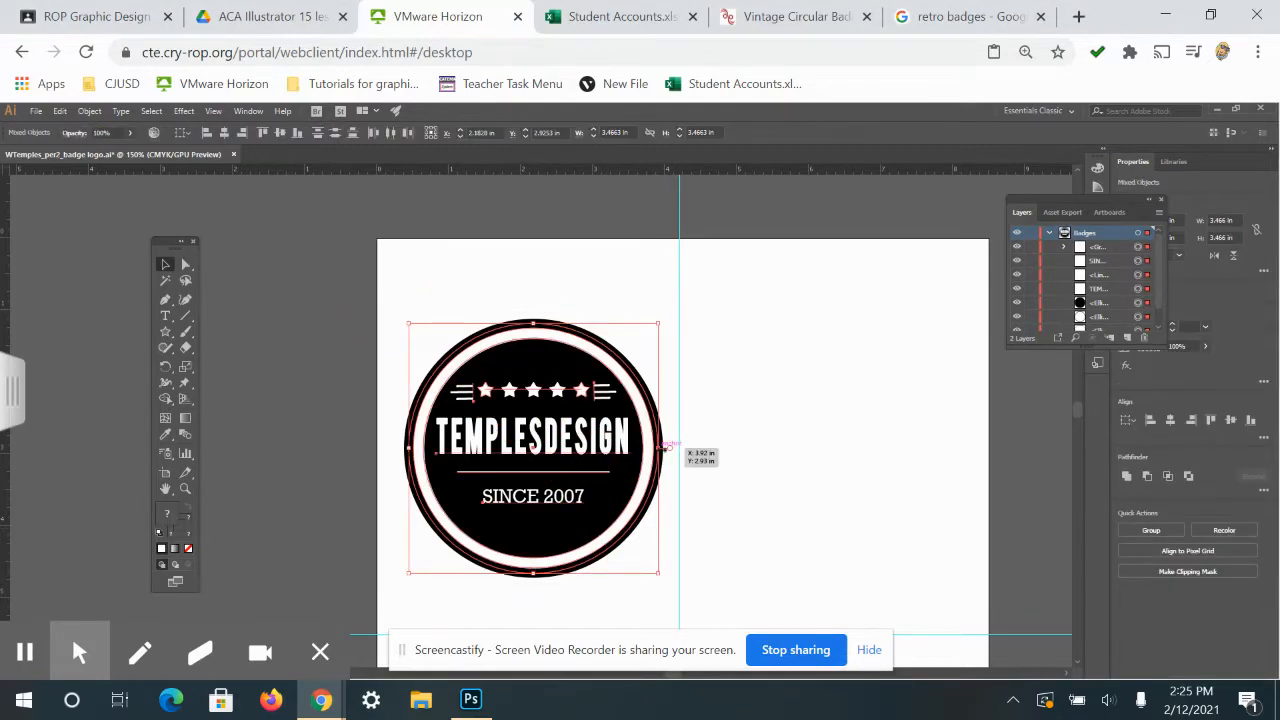
pyautogui.moveTo(662, 447); pyautogui.dragTo(663, 452)
pyautogui.hotkey('ctrl', 'g')
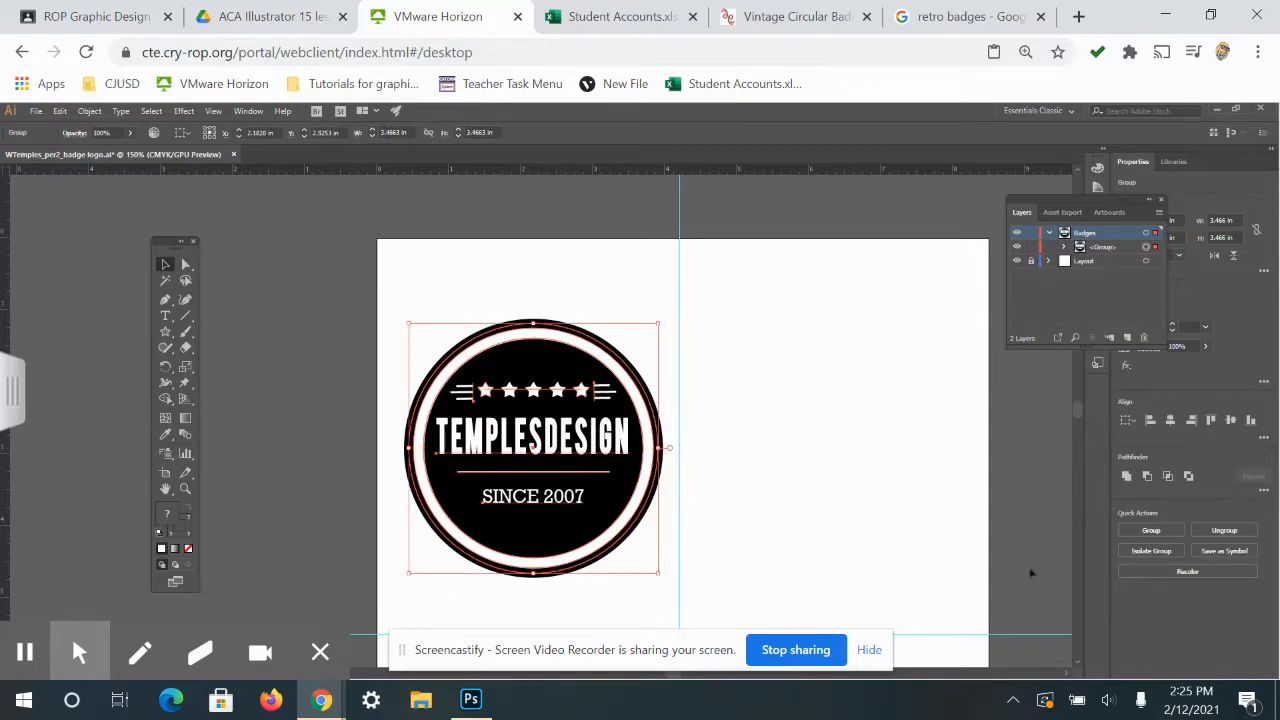
pyautogui.rightClick(604, 448)
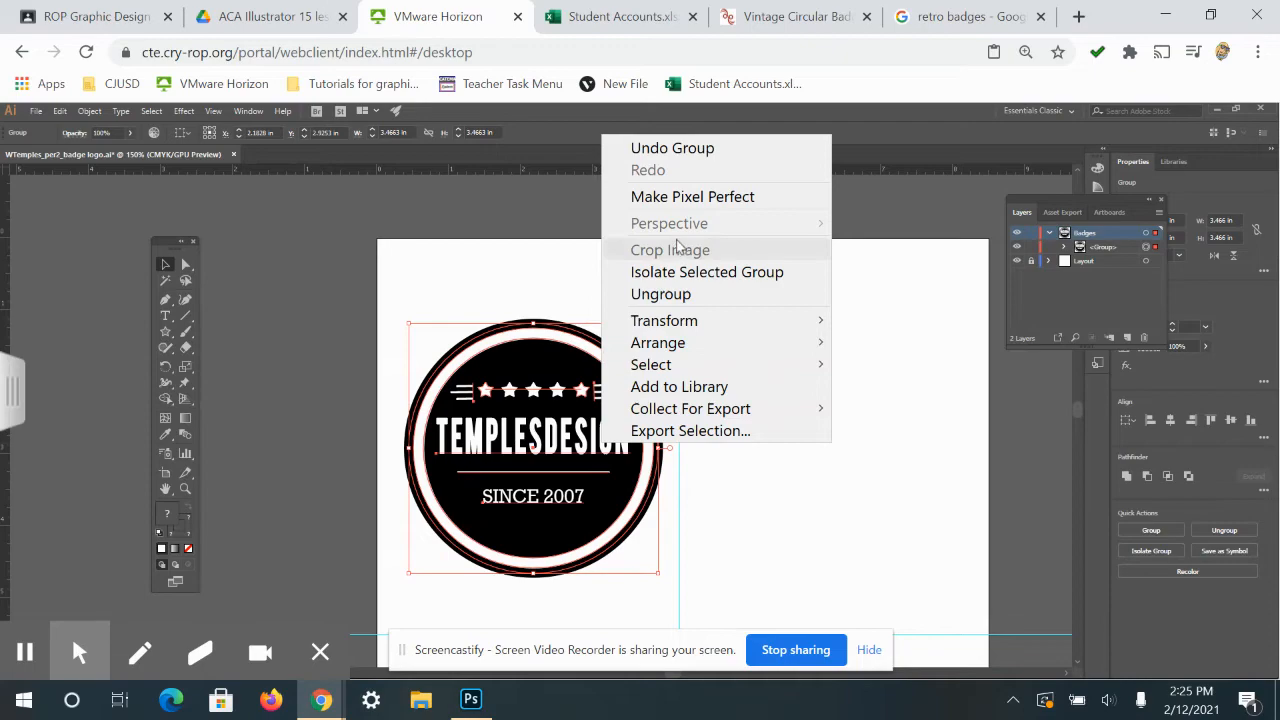
pyautogui.click(91, 112)
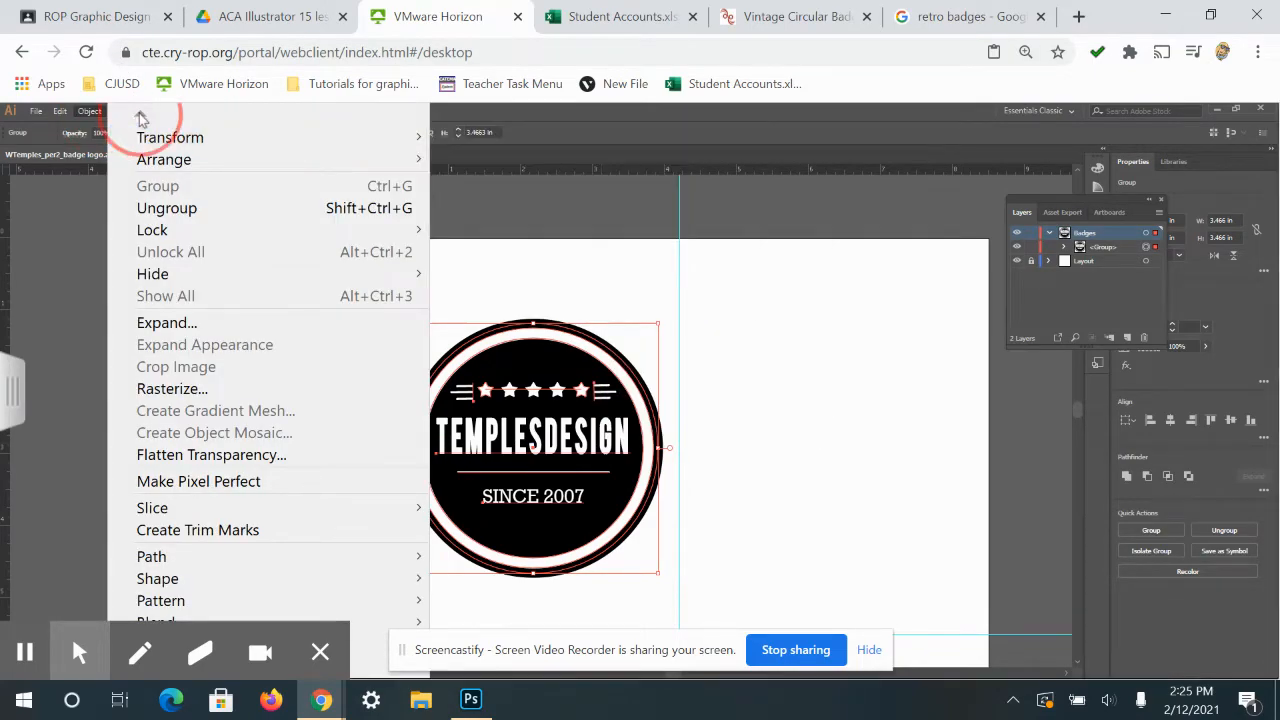
pyautogui.click(12, 390)
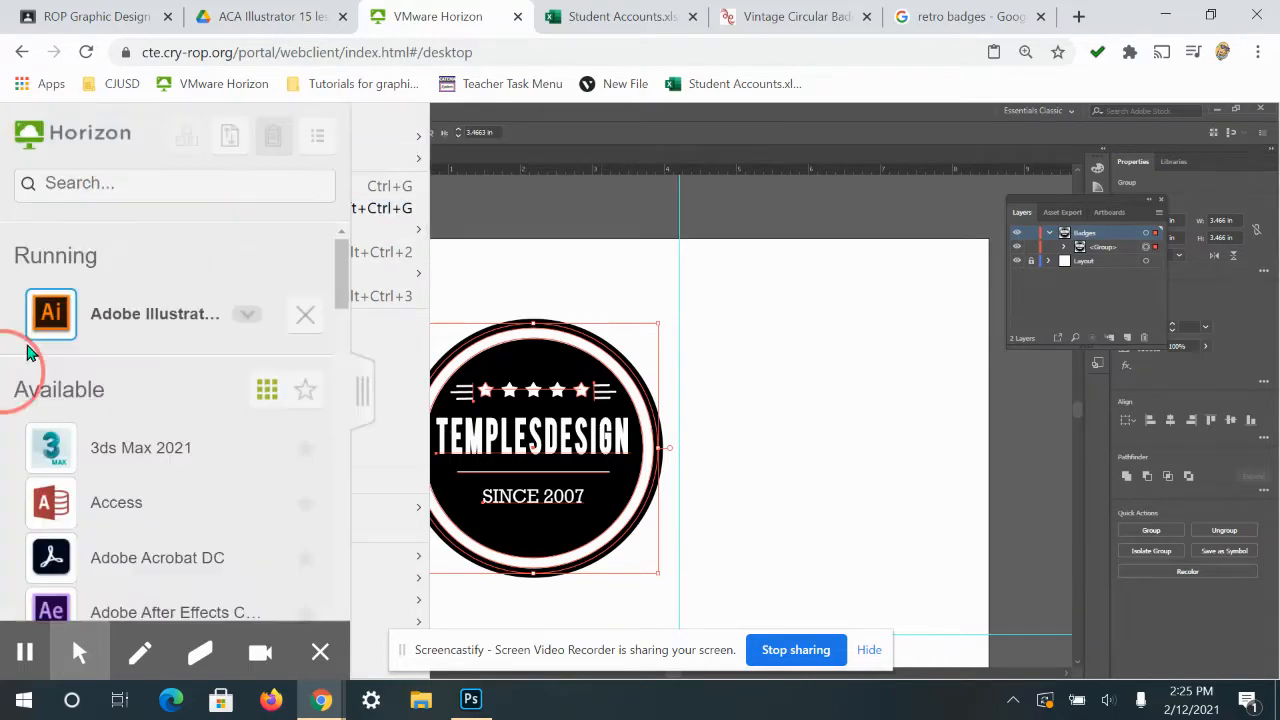
pyautogui.click(363, 382)
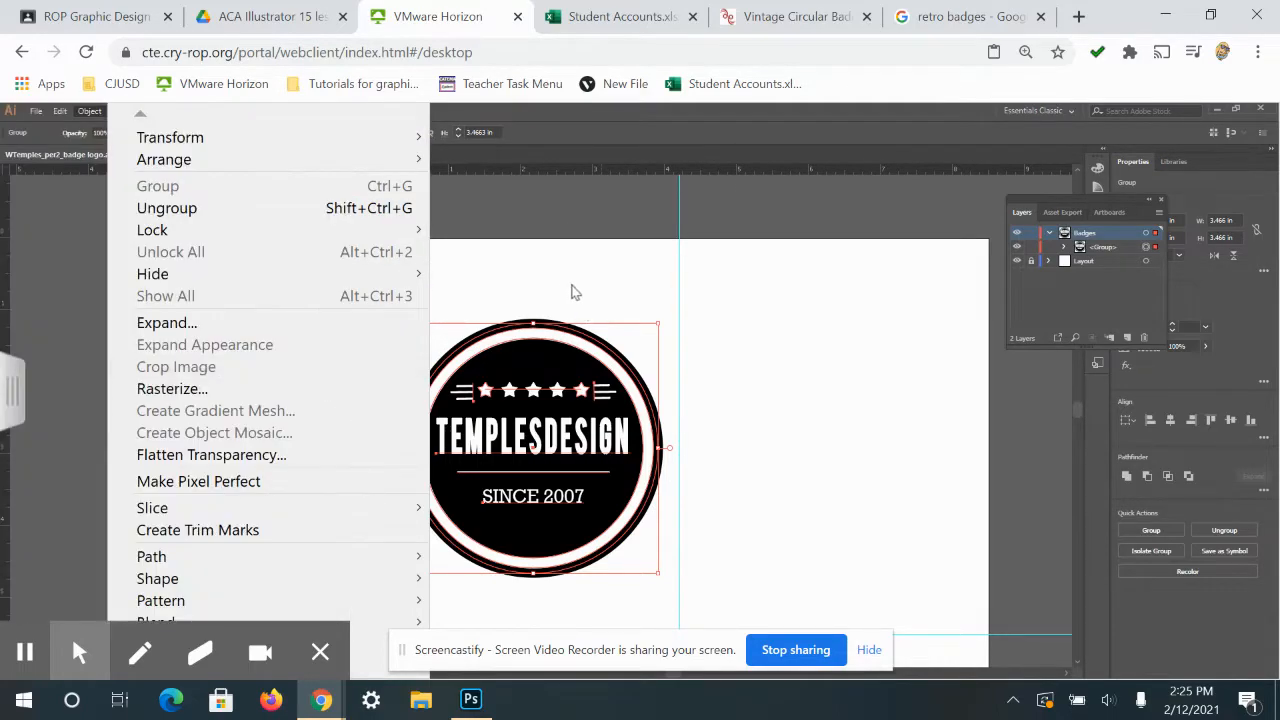
pyautogui.click(559, 231)
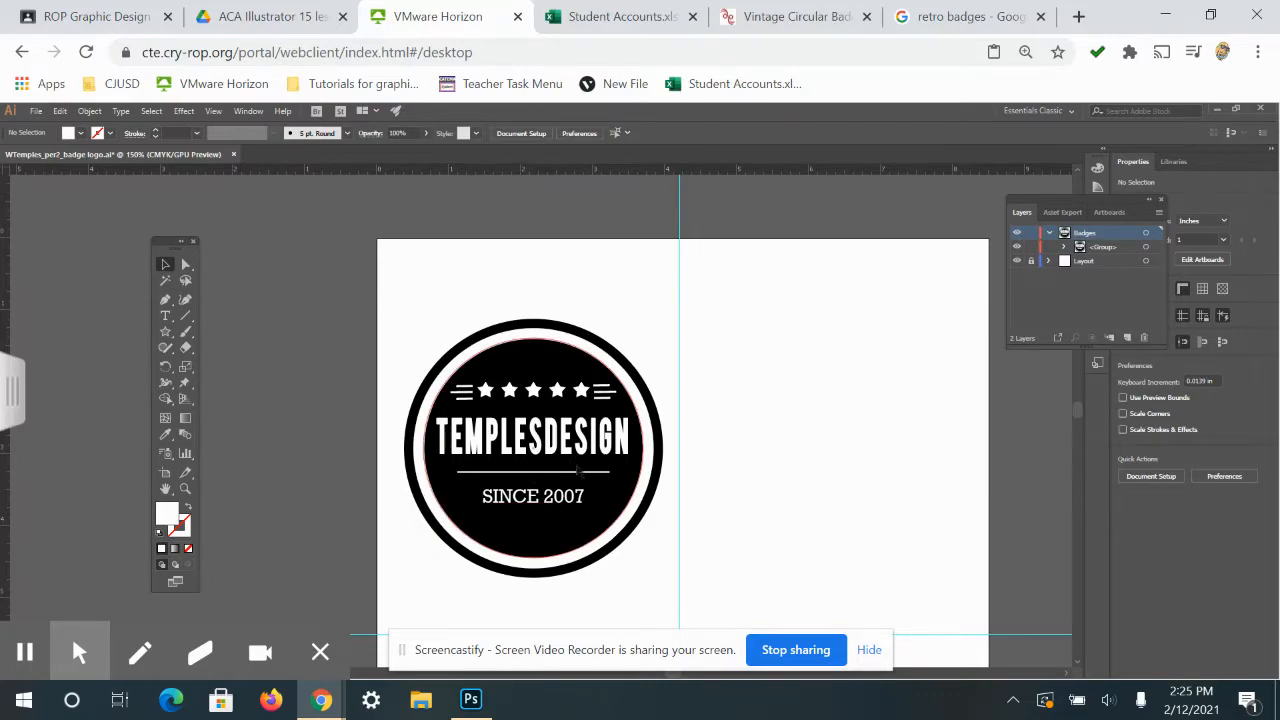
# Step: Duplicate the badge group into the empty right half of the artboard, roughly level with the original
pyautogui.moveTo(565, 461); pyautogui.dragTo(873, 468)
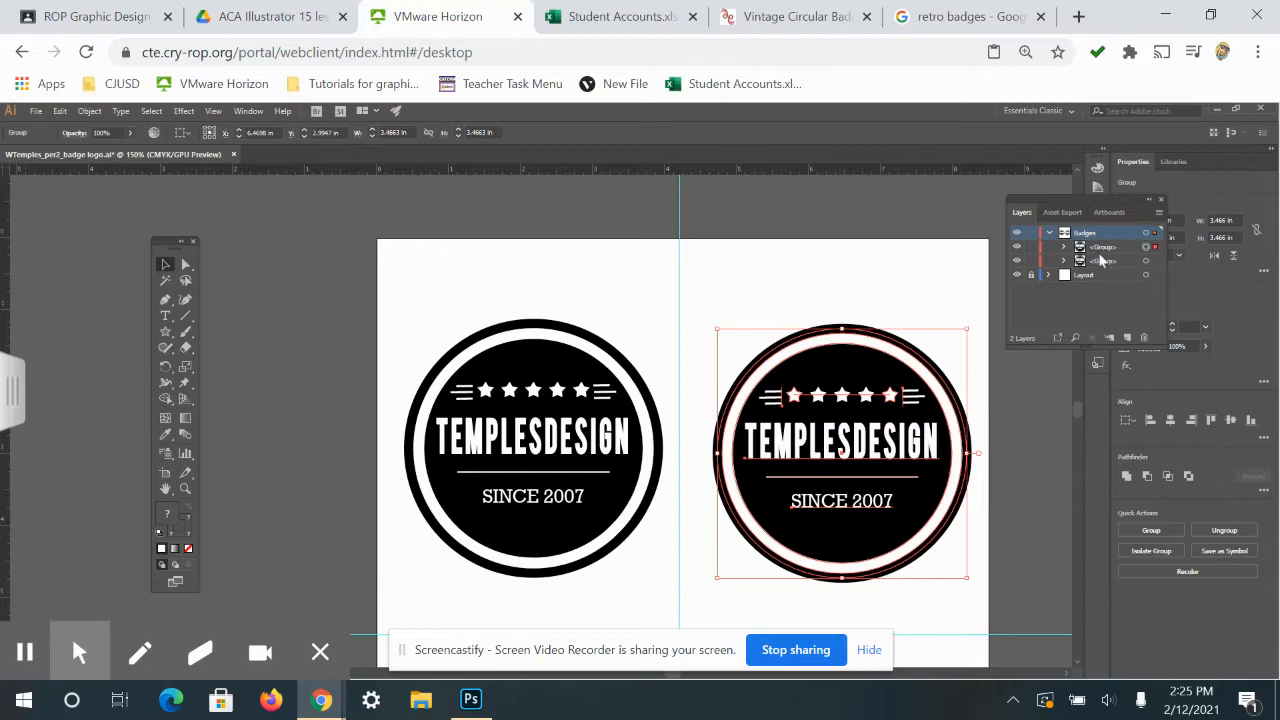
pyautogui.click(947, 572)
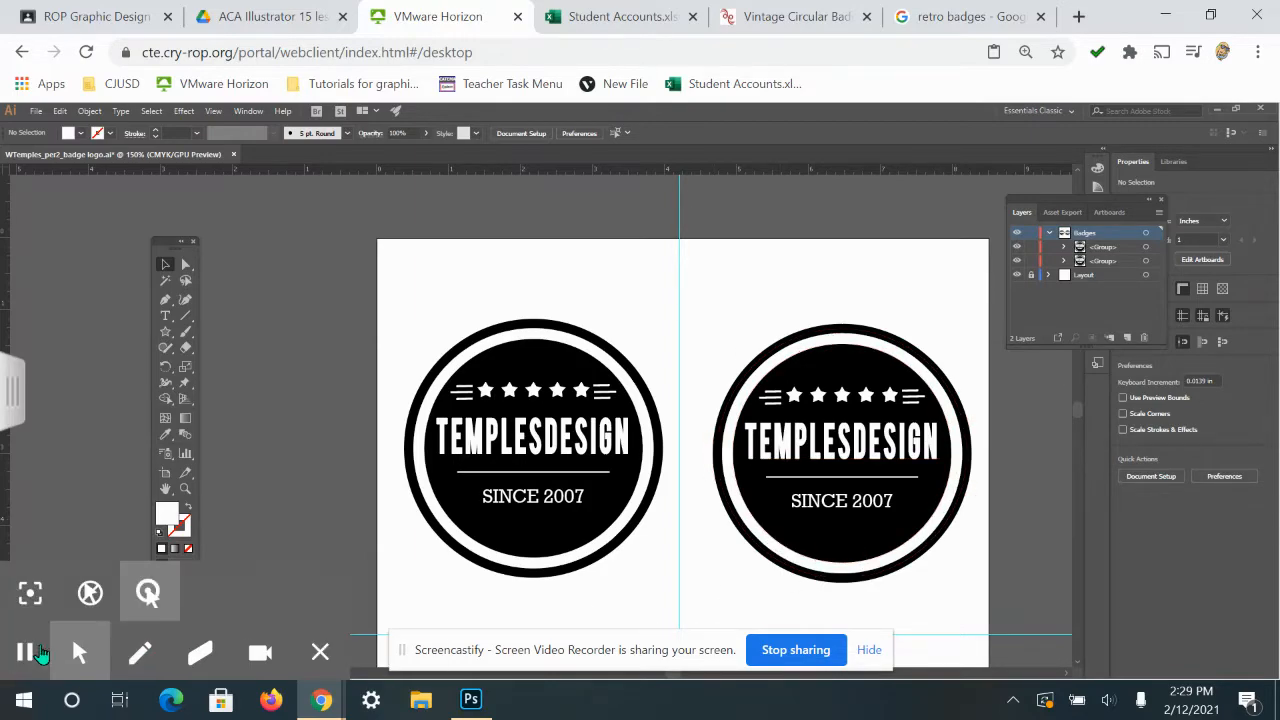
# Step: Check the vintage circular badges reference page, and ungroup the duplicated badge on the artboard's right half
pyautogui.click(794, 14)
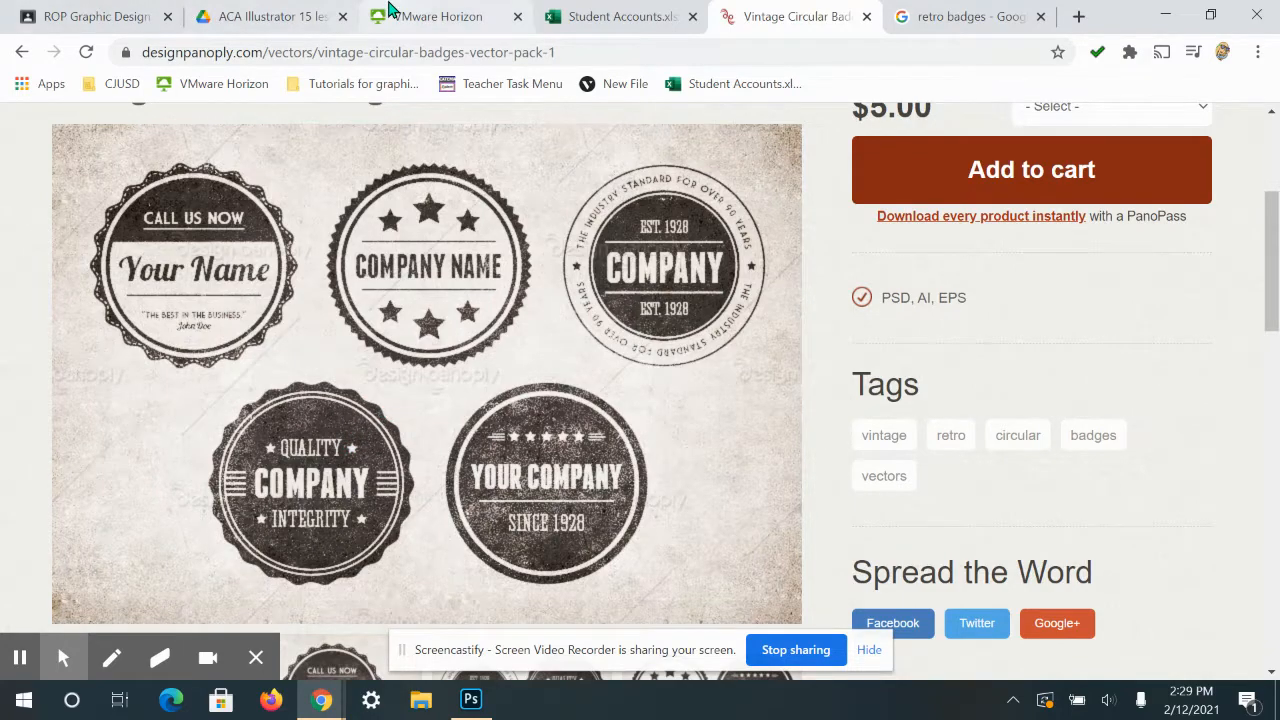
pyautogui.click(438, 17)
pyautogui.moveTo(1000, 488); pyautogui.dragTo(815, 438)
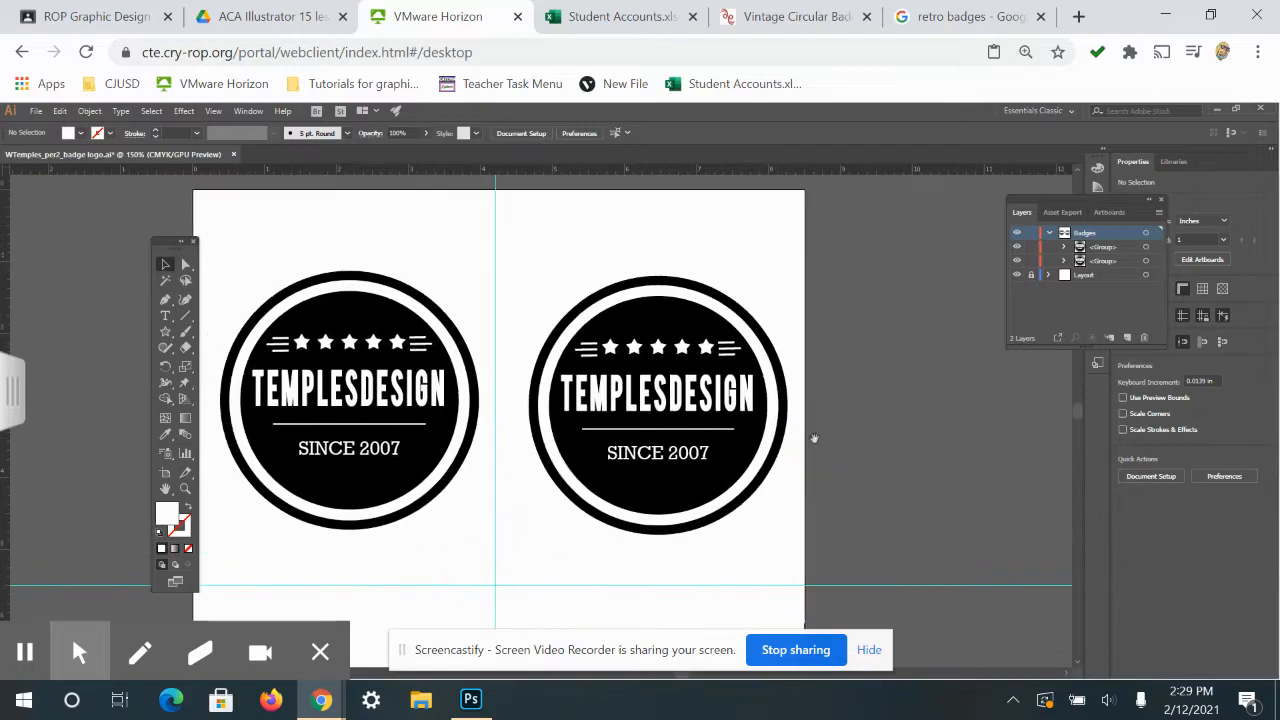
pyautogui.click(777, 357)
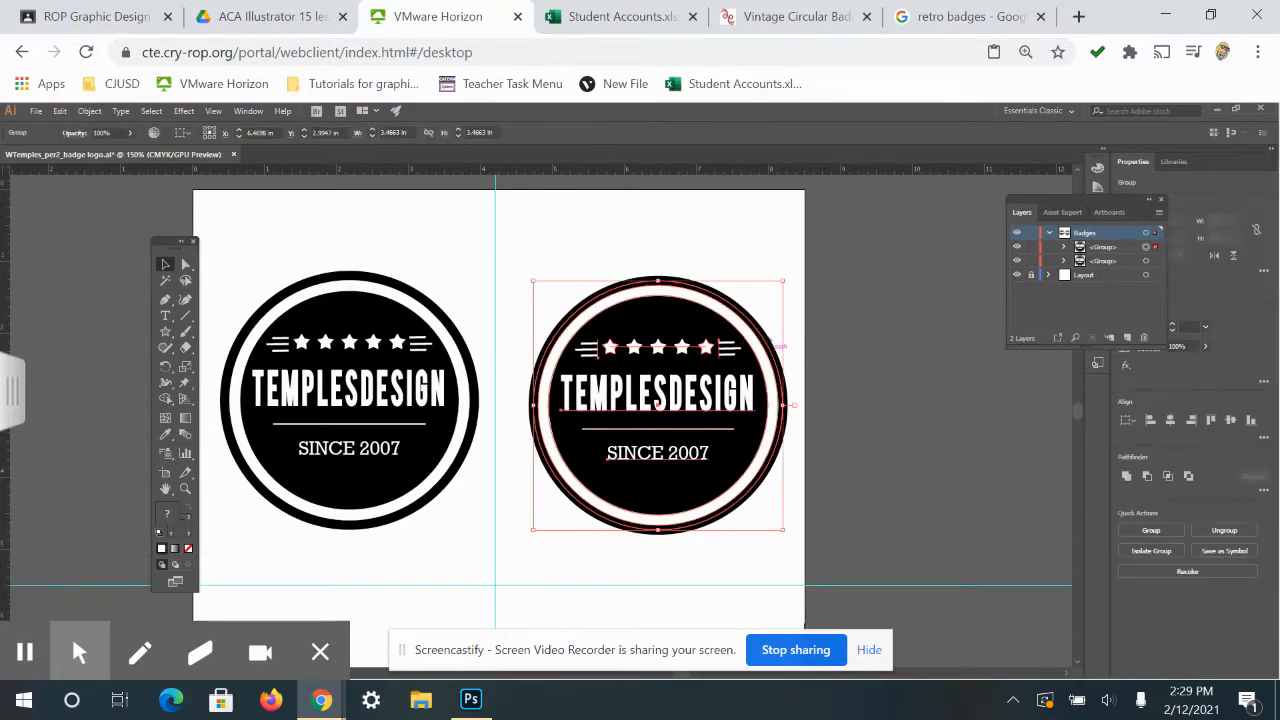
pyautogui.rightClick(677, 285)
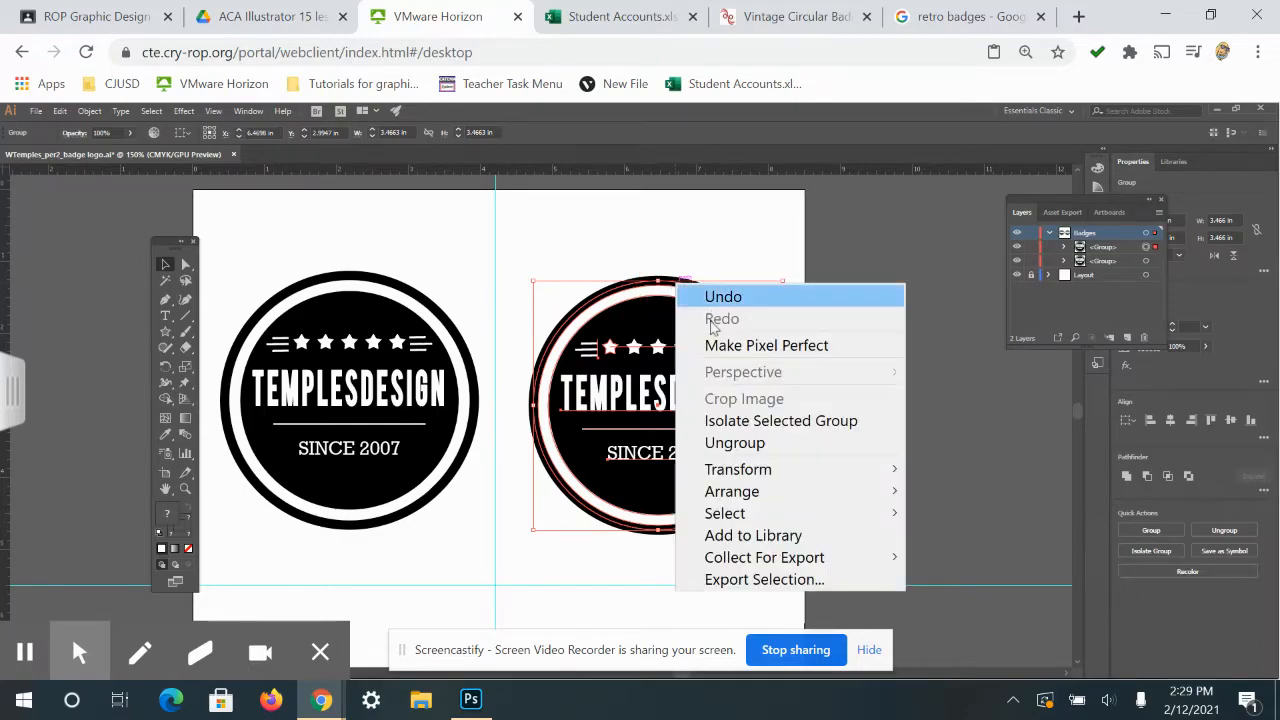
pyautogui.click(750, 443)
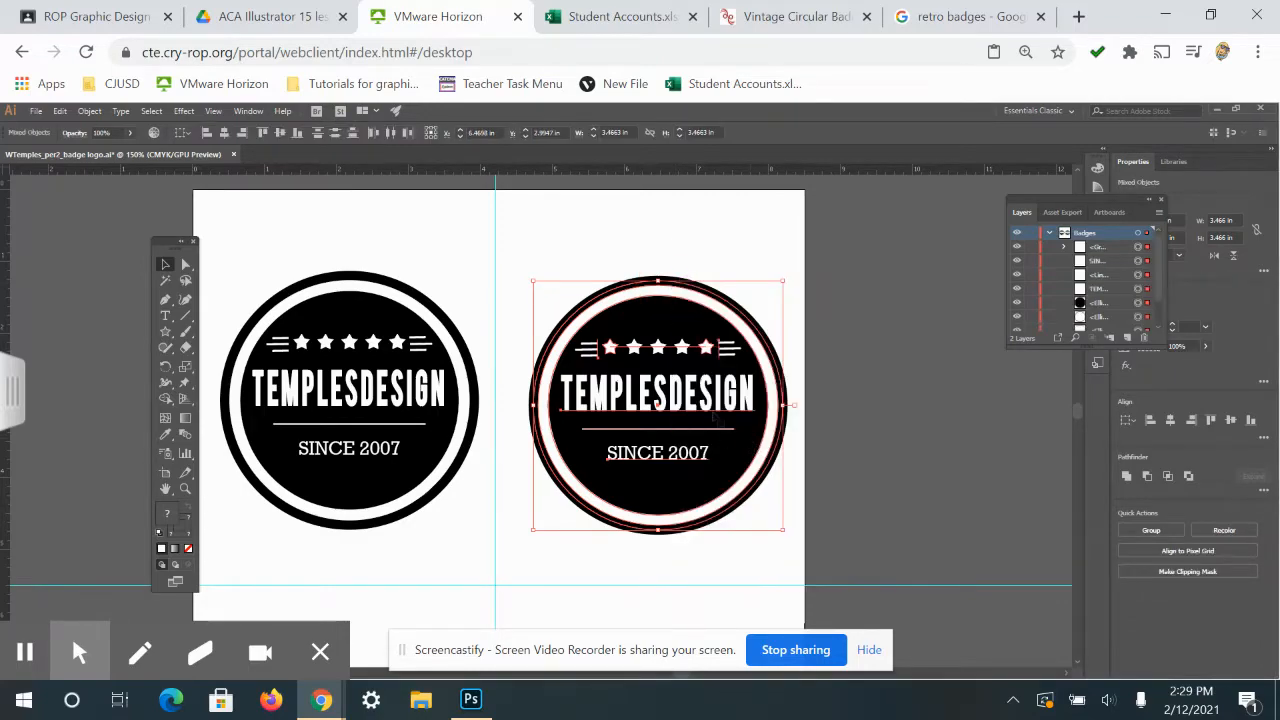
pyautogui.click(92, 111)
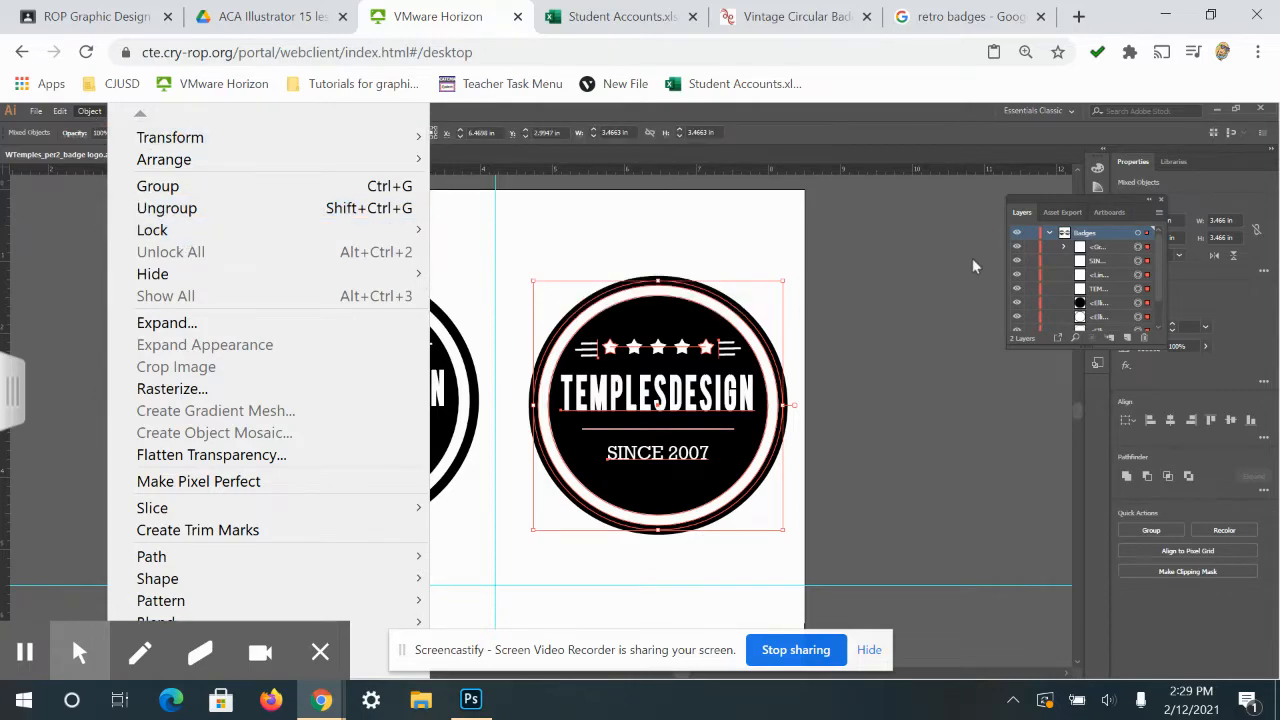
pyautogui.click(913, 288)
pyautogui.click(913, 288)
# Step: Start a Zig Zag effect on the outer ring of the duplicated badge and turn on its preview
pyautogui.click(753, 322)
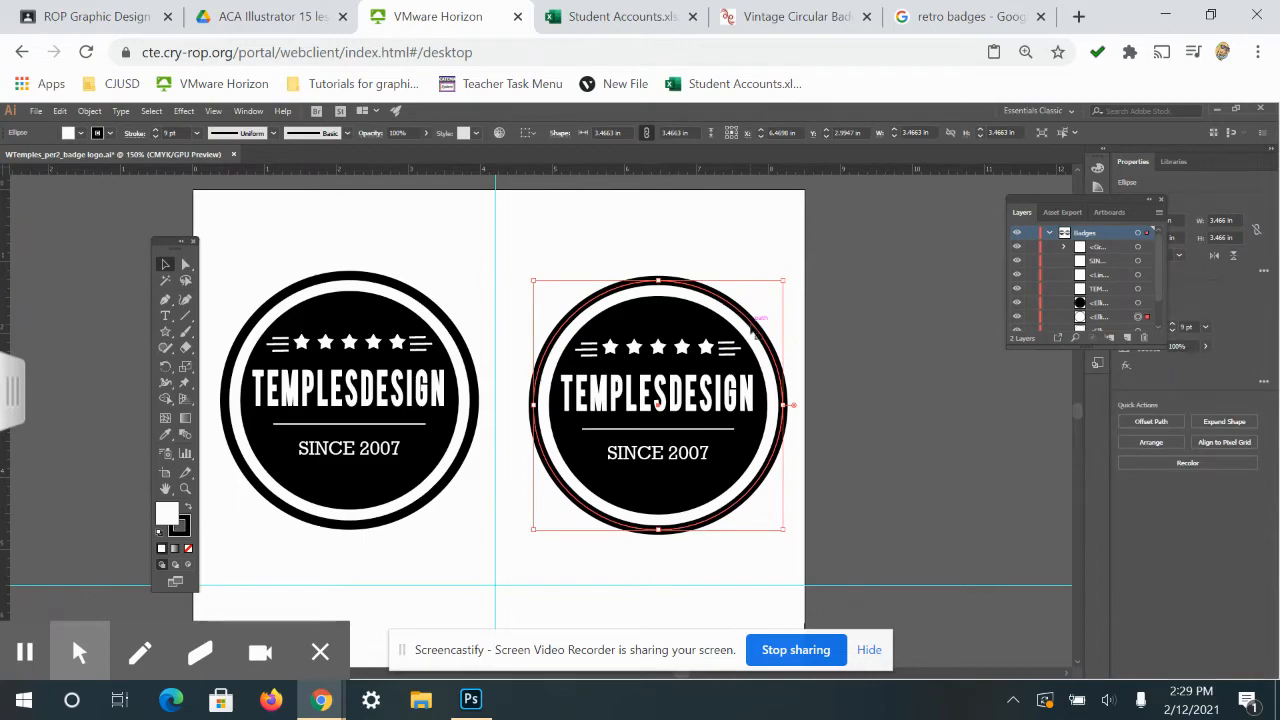
pyautogui.click(184, 112)
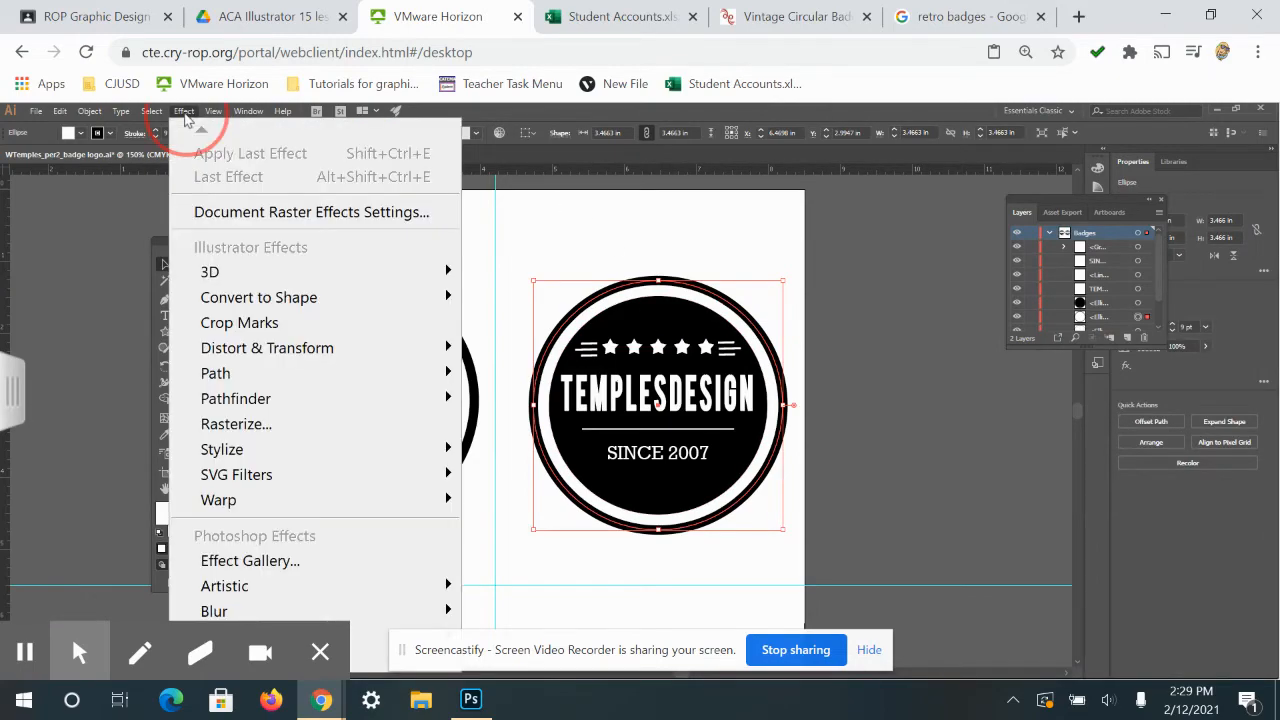
pyautogui.moveTo(325, 400)
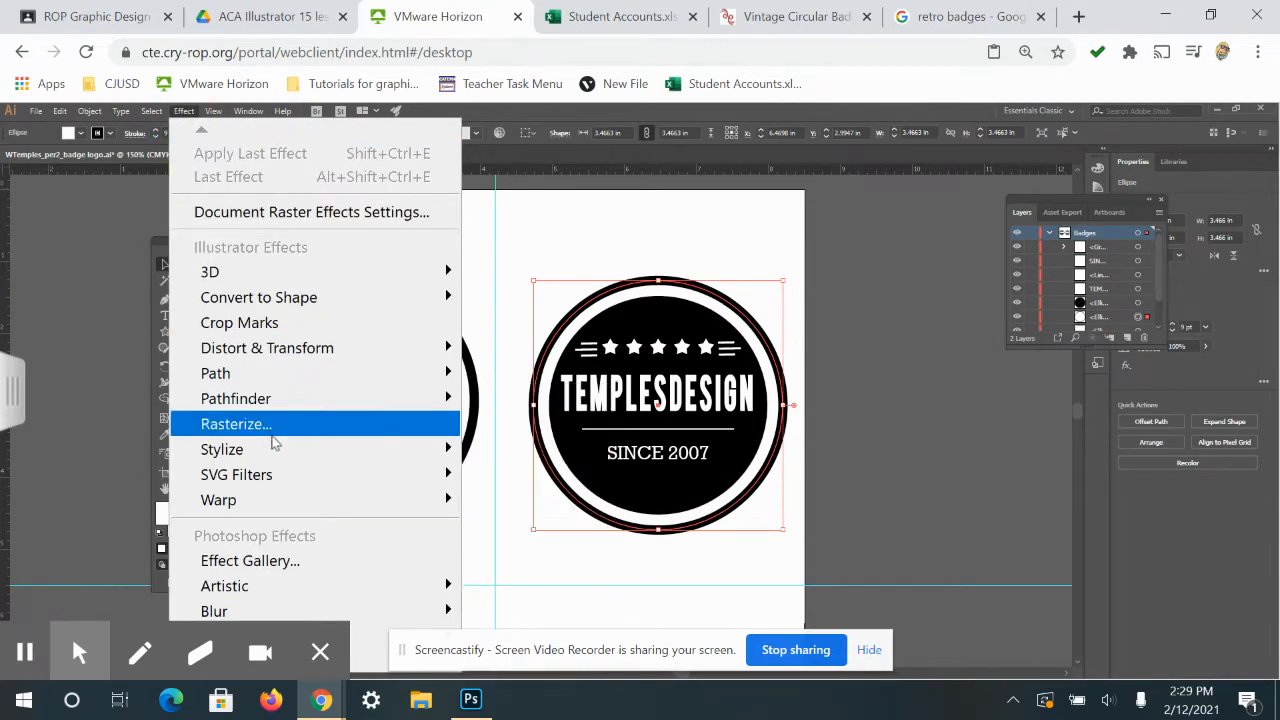
pyautogui.moveTo(309, 347)
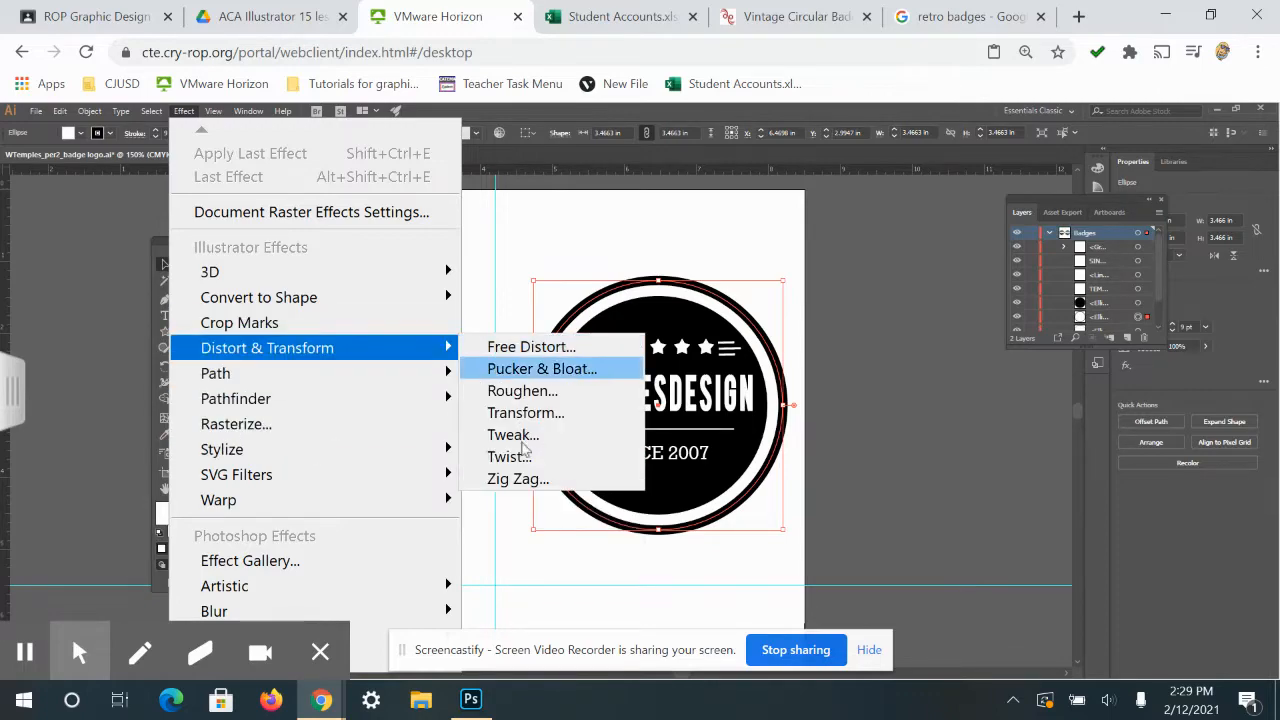
pyautogui.click(531, 483)
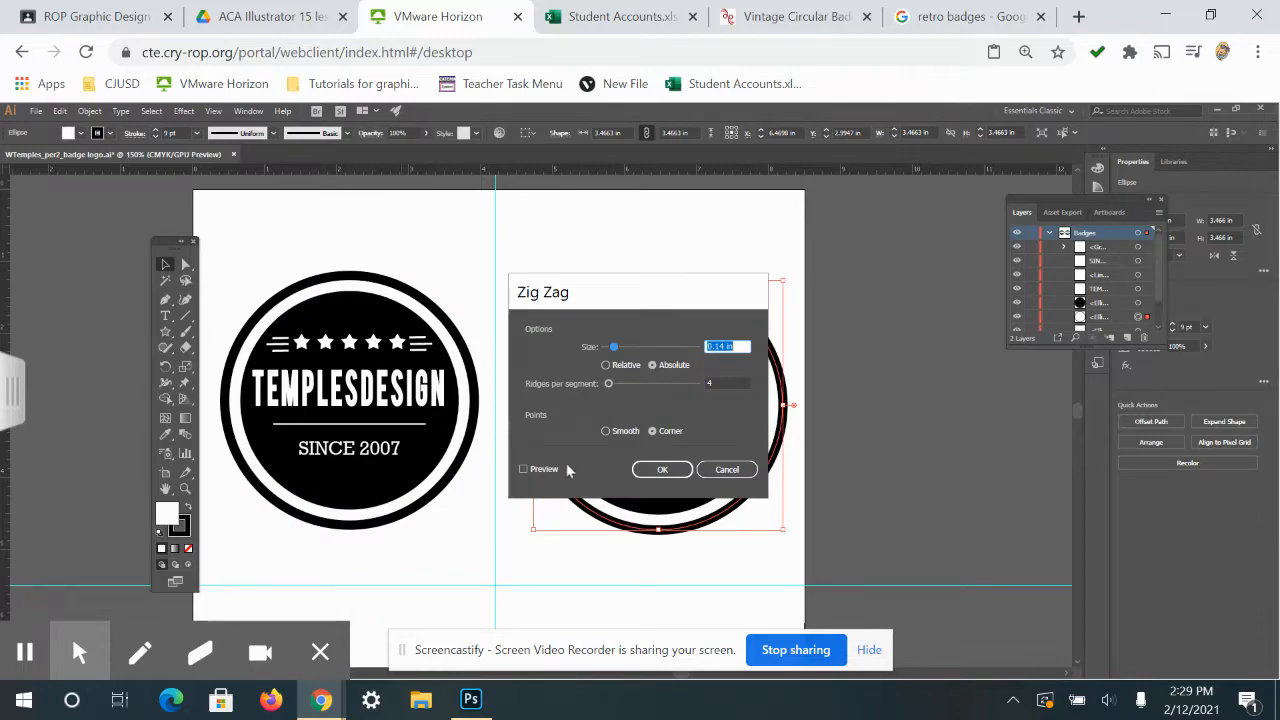
pyautogui.moveTo(645, 296); pyautogui.dragTo(918, 129)
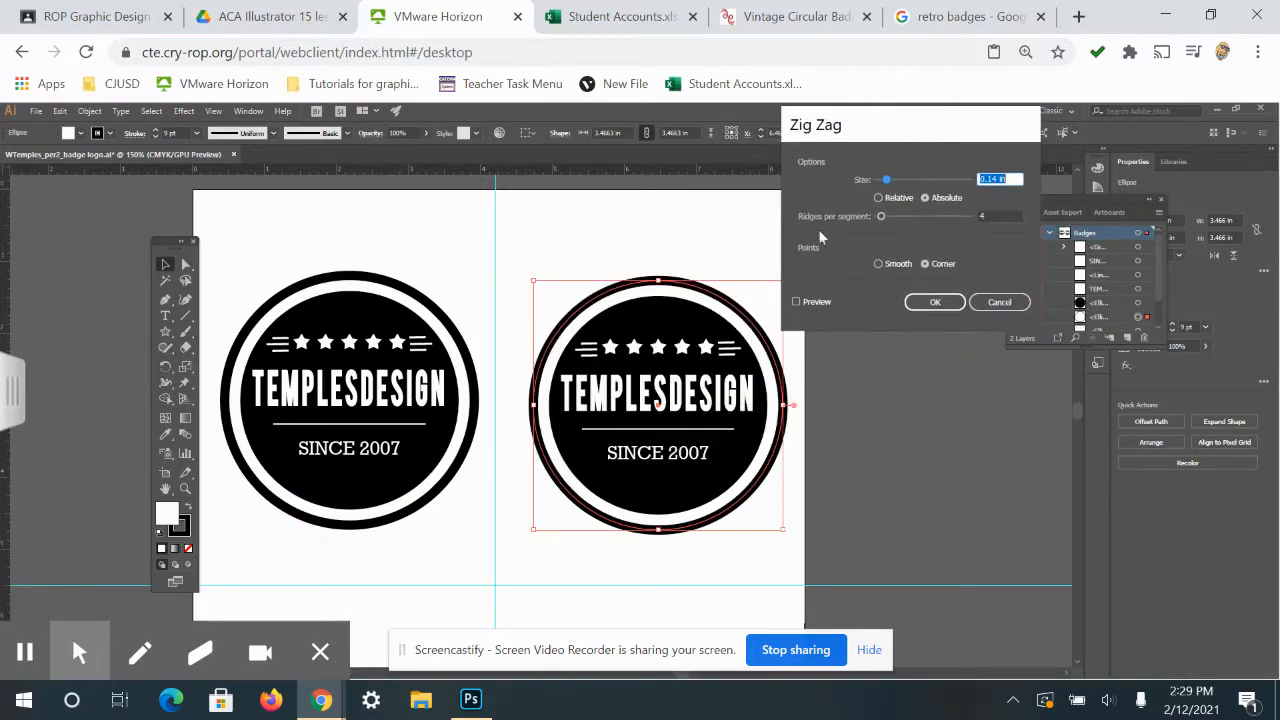
pyautogui.click(809, 300)
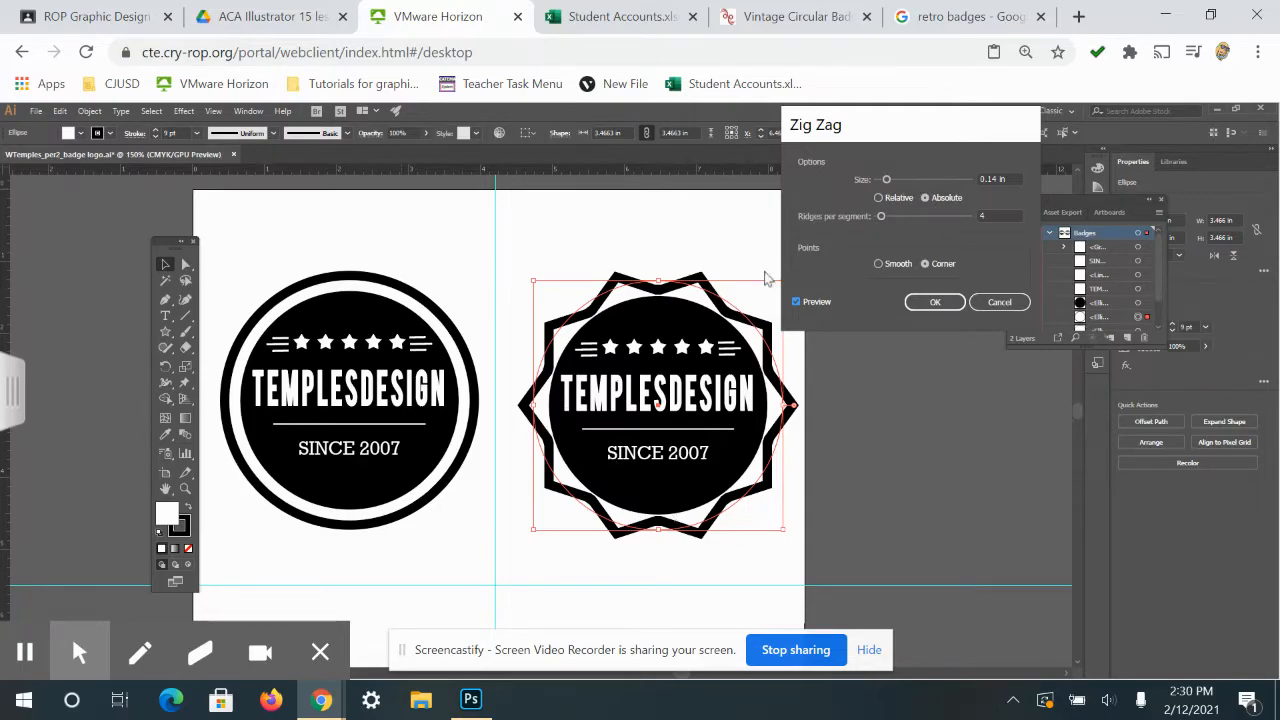
# Step: Try the Zig Zag effect at a size of 0.07 in with 7 ridges per segment
pyautogui.moveTo(886, 180); pyautogui.dragTo(882, 180)
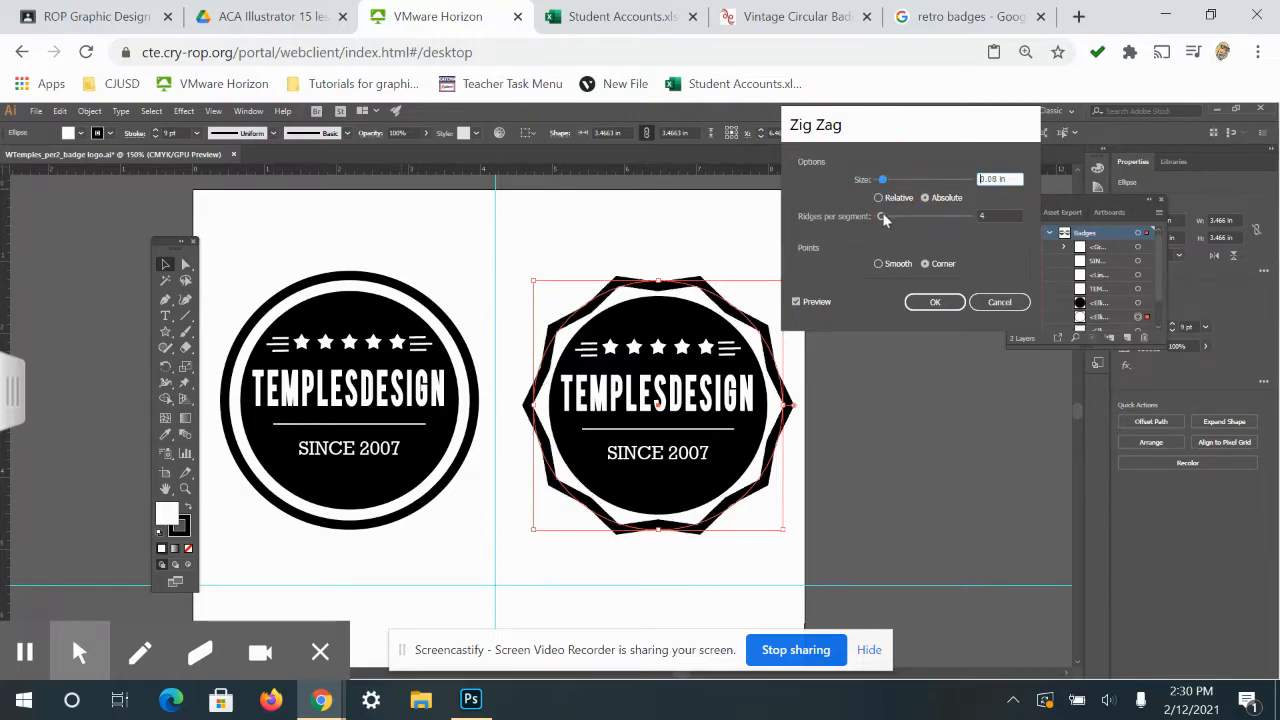
pyautogui.click(883, 218)
pyautogui.moveTo(882, 180)
pyautogui.mouseDown()
pyautogui.moveTo(900, 181)
pyautogui.moveTo(882, 178)
pyautogui.mouseUp()
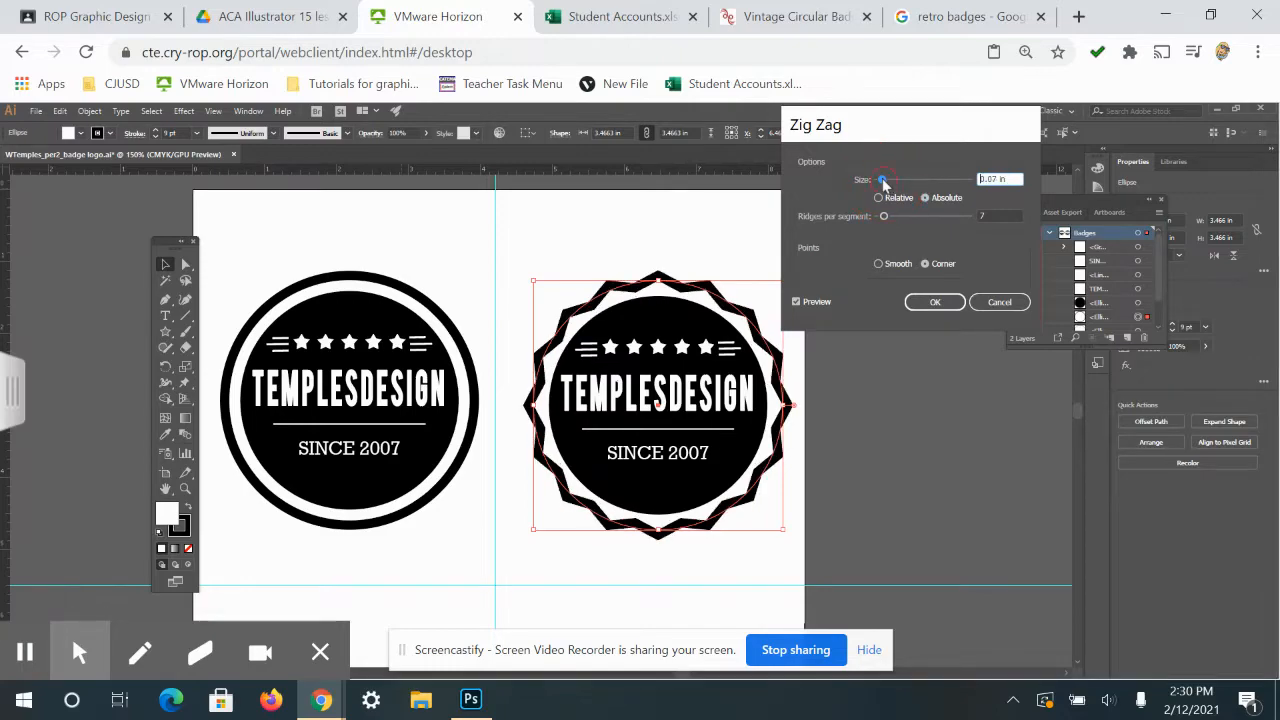
# Step: Compare with the reference badges and try the Zig Zag at 0.06 in with 29 ridges per segment
pyautogui.click(790, 16)
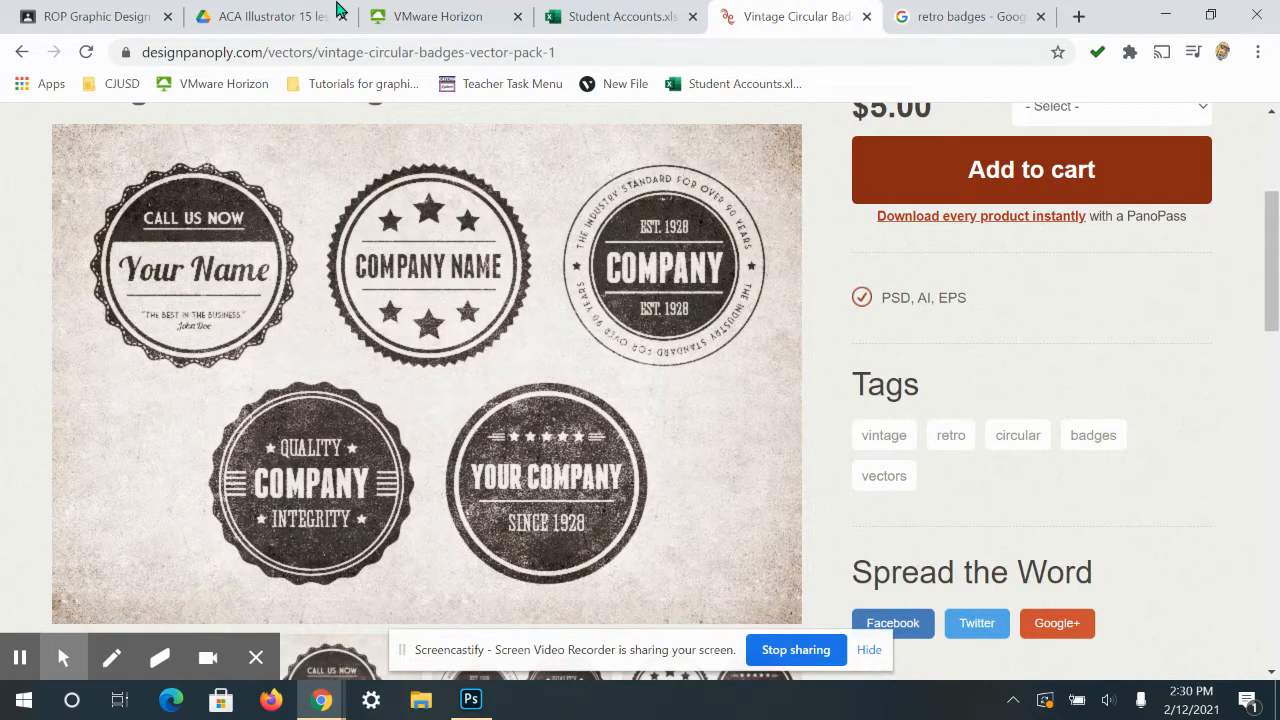
pyautogui.click(288, 14)
pyautogui.click(429, 12)
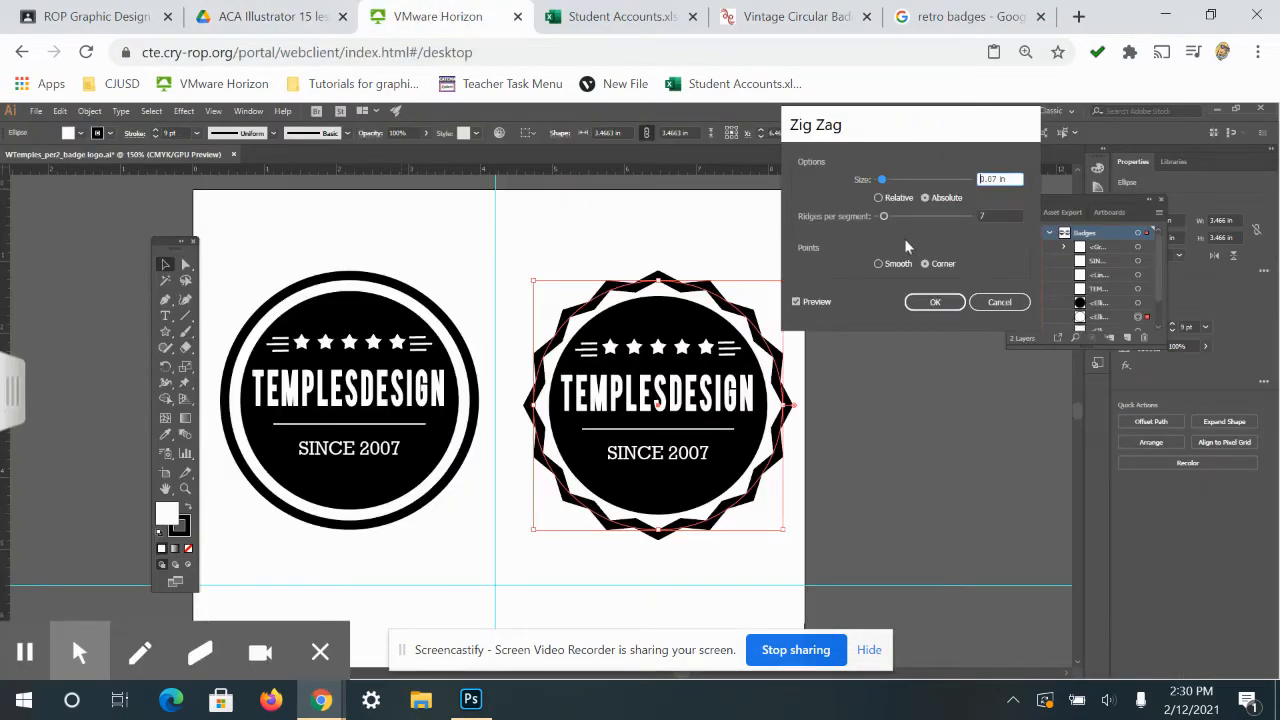
pyautogui.moveTo(883, 216); pyautogui.dragTo(905, 221)
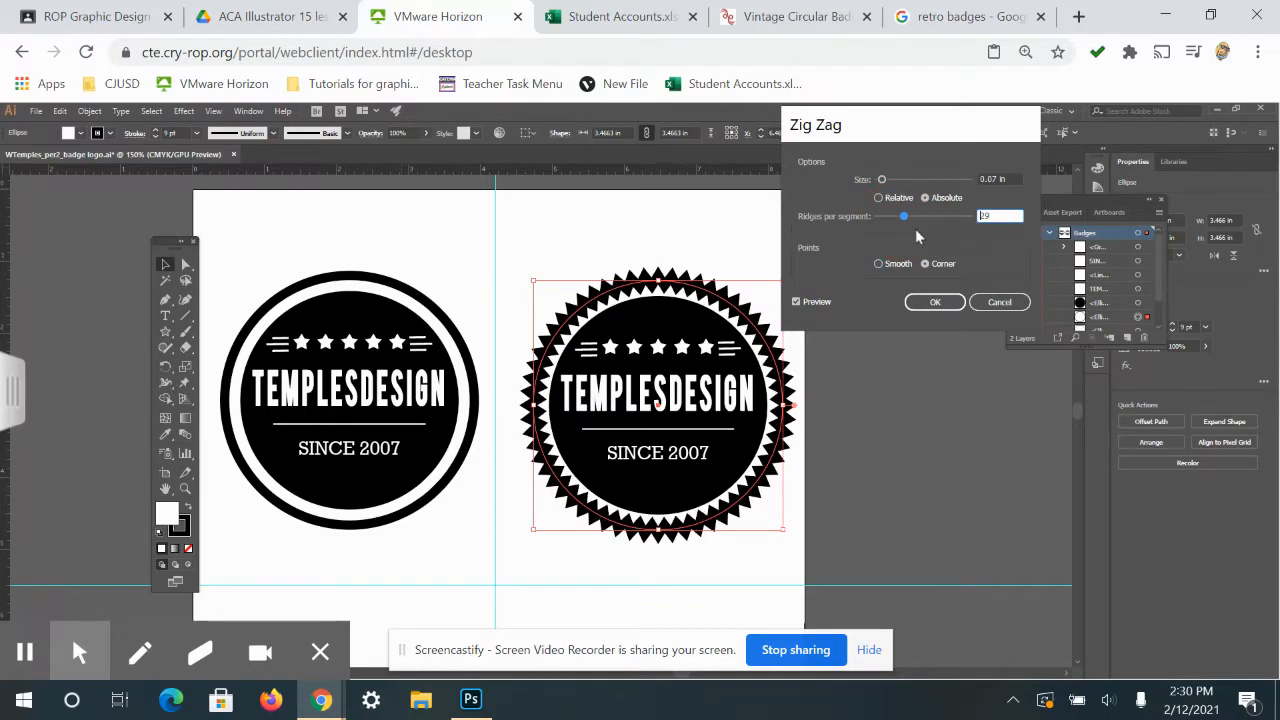
pyautogui.moveTo(881, 179); pyautogui.dragTo(881, 182)
pyautogui.click(904, 223)
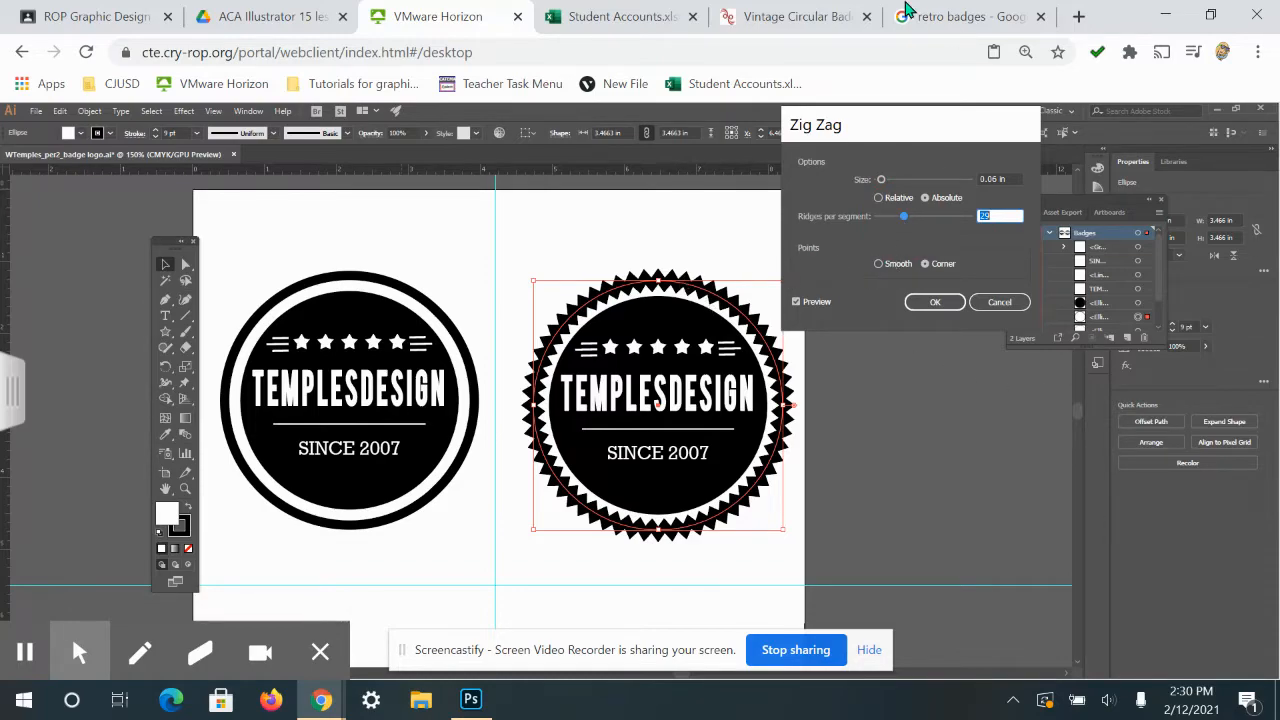
# Step: Compare with the reference badges and set the Zig Zag to smooth points, 0.08 in size and 7 ridges per segment
pyautogui.click(776, 30)
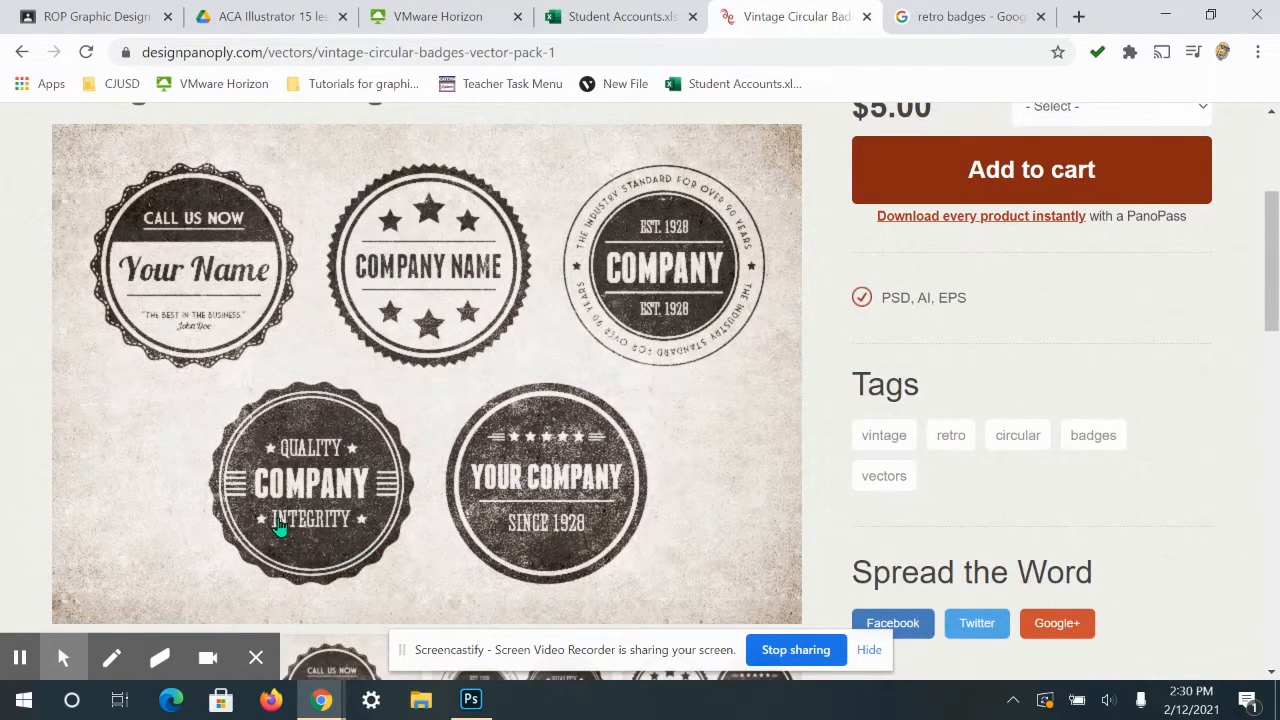
pyautogui.click(428, 20)
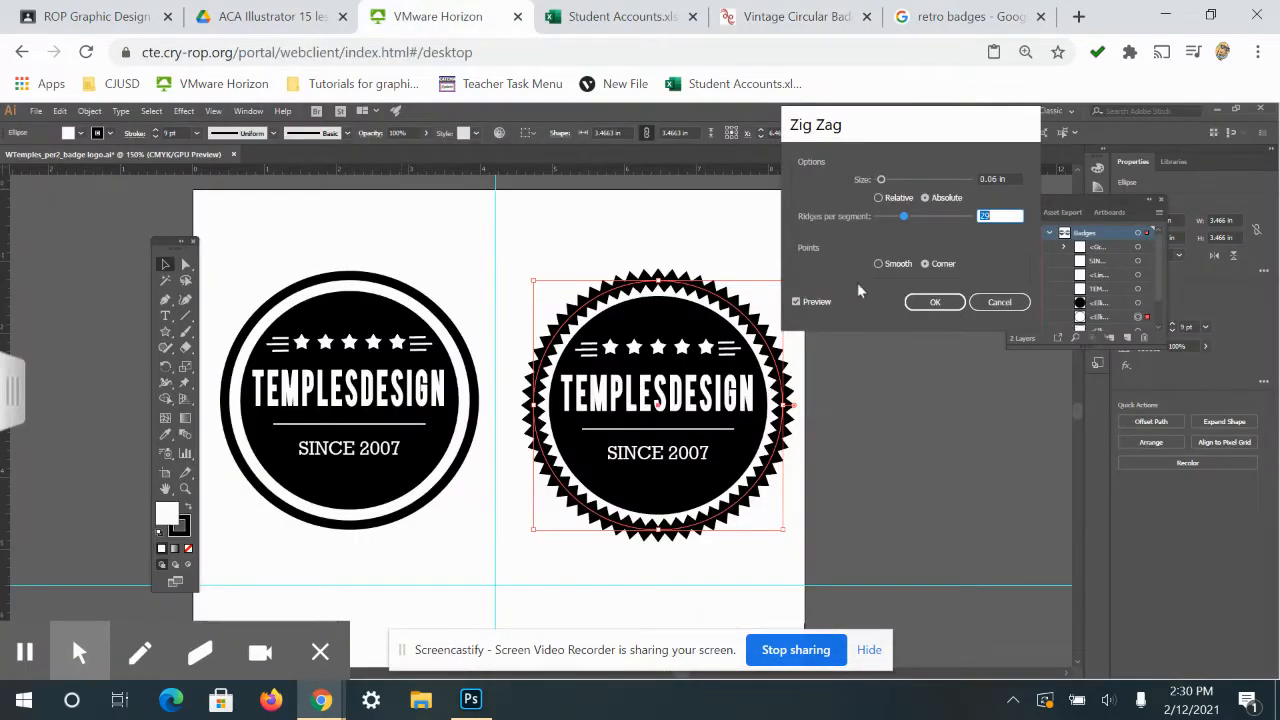
pyautogui.click(880, 265)
pyautogui.click(885, 179)
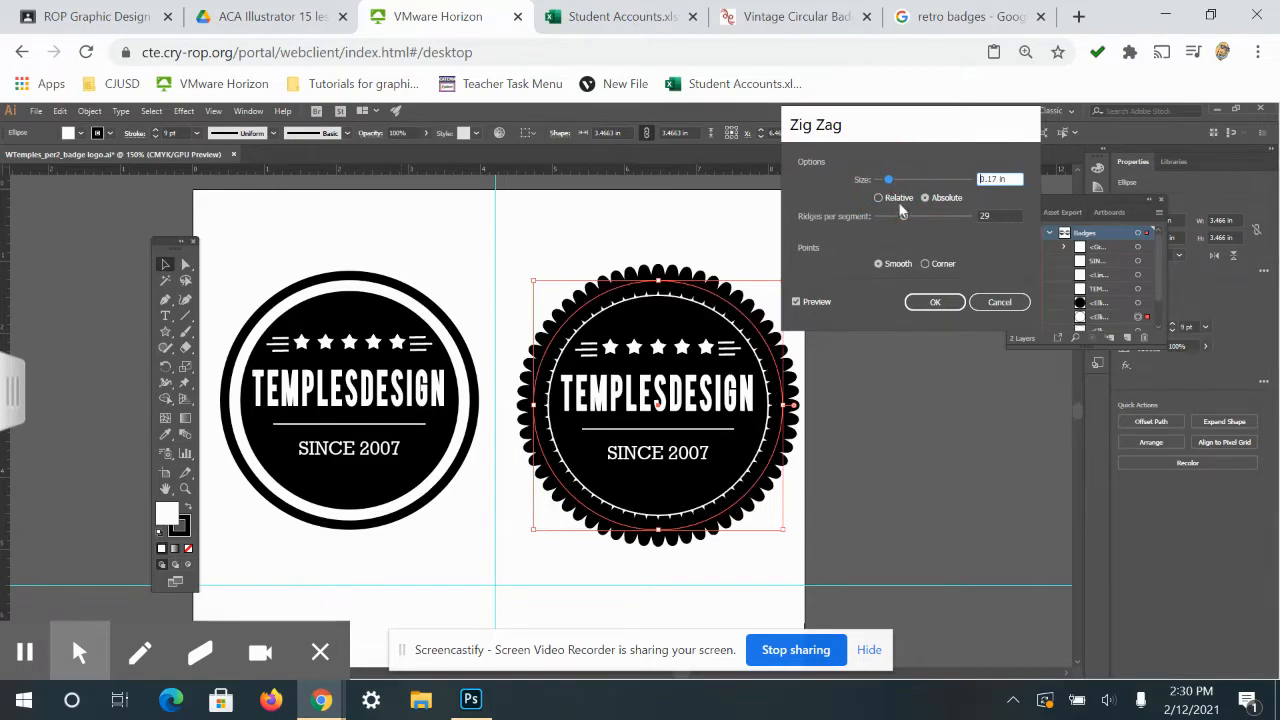
pyautogui.moveTo(906, 216)
pyautogui.mouseDown()
pyautogui.moveTo(883, 216)
pyautogui.moveTo(884, 181)
pyautogui.mouseUp()
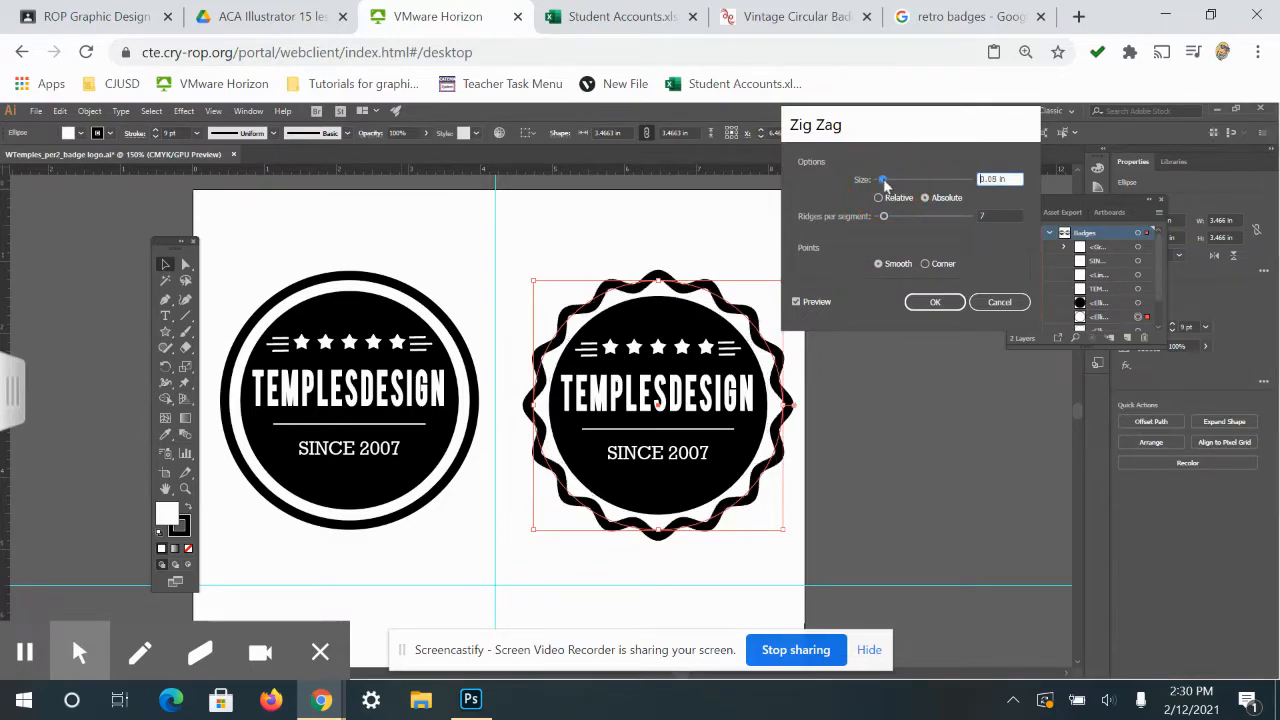
pyautogui.click(884, 182)
# Step: Switch the Zig Zag points to corner and compare sizes of 0.01 in and 0.08 in on the outer ring
pyautogui.click(931, 262)
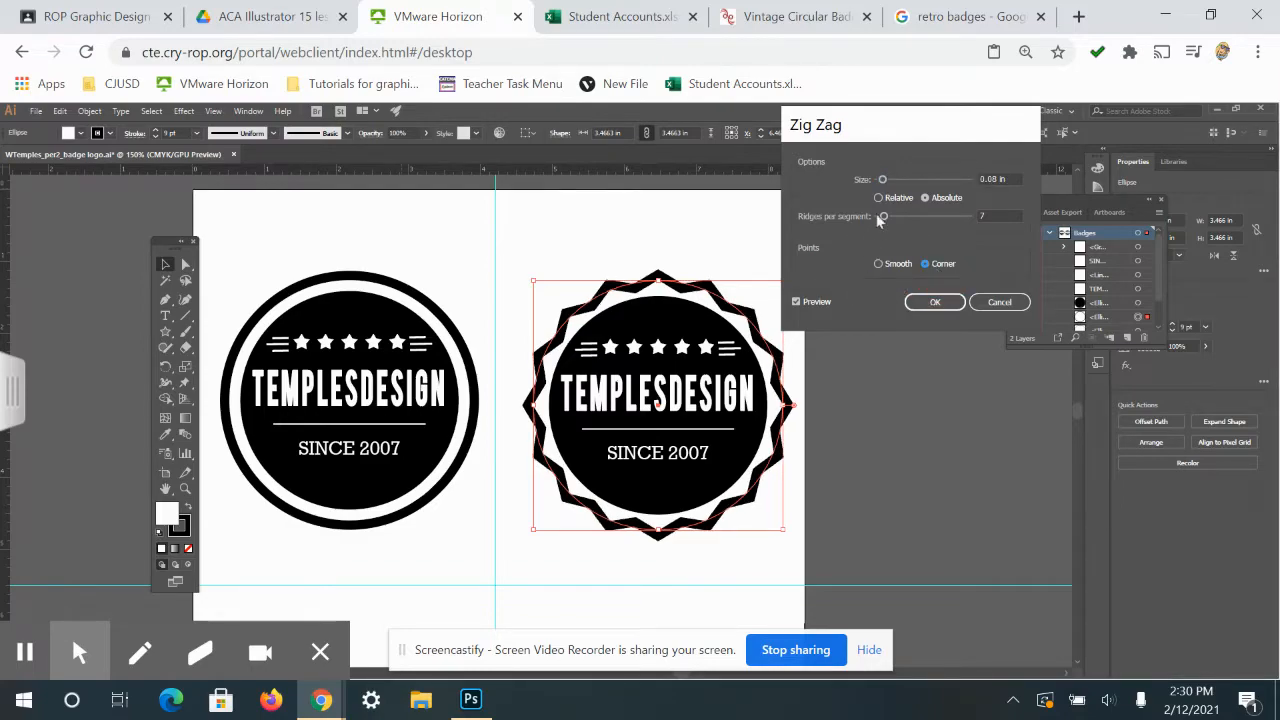
pyautogui.click(882, 180)
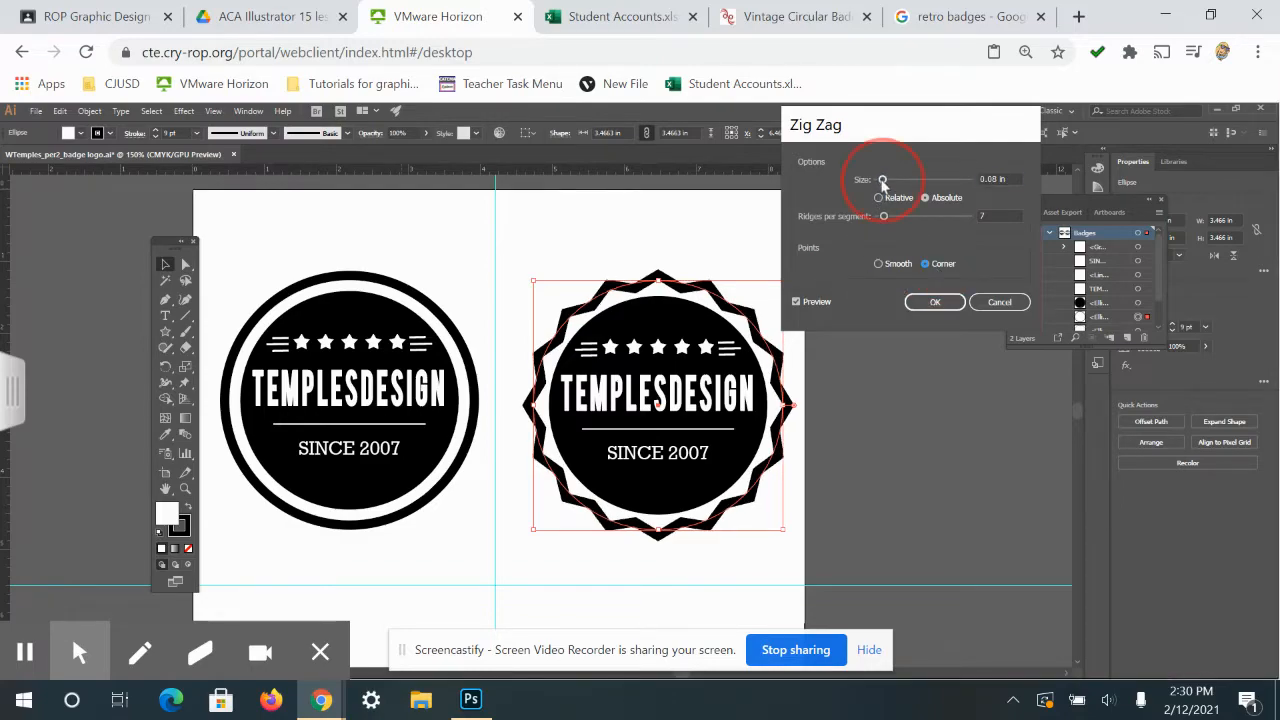
pyautogui.click(882, 181)
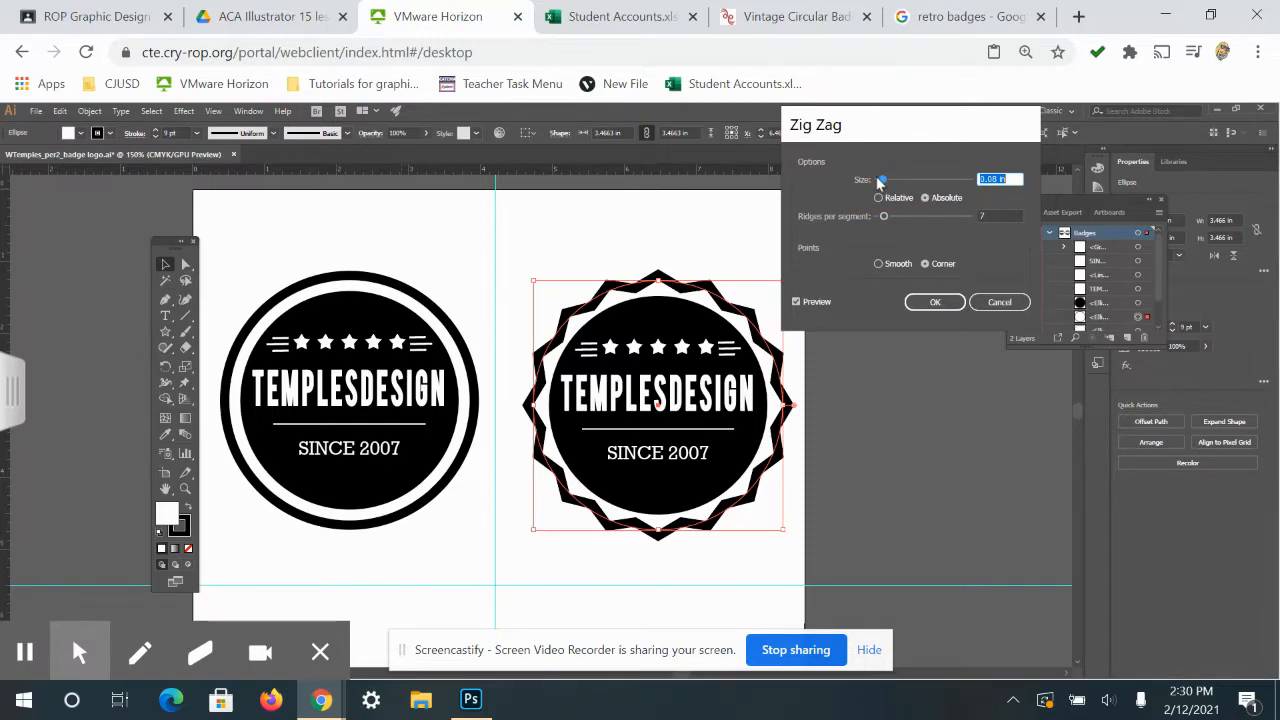
pyautogui.click(878, 181)
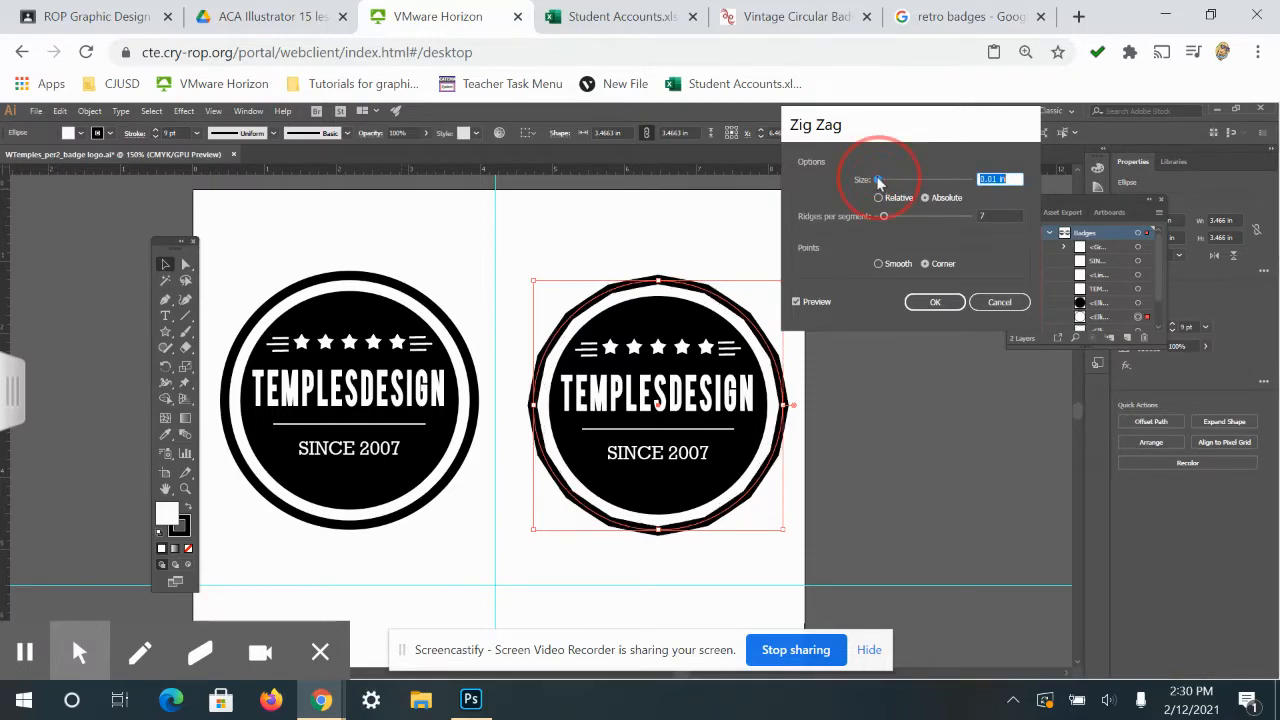
pyautogui.click(882, 183)
pyautogui.click(882, 183)
pyautogui.click(883, 179)
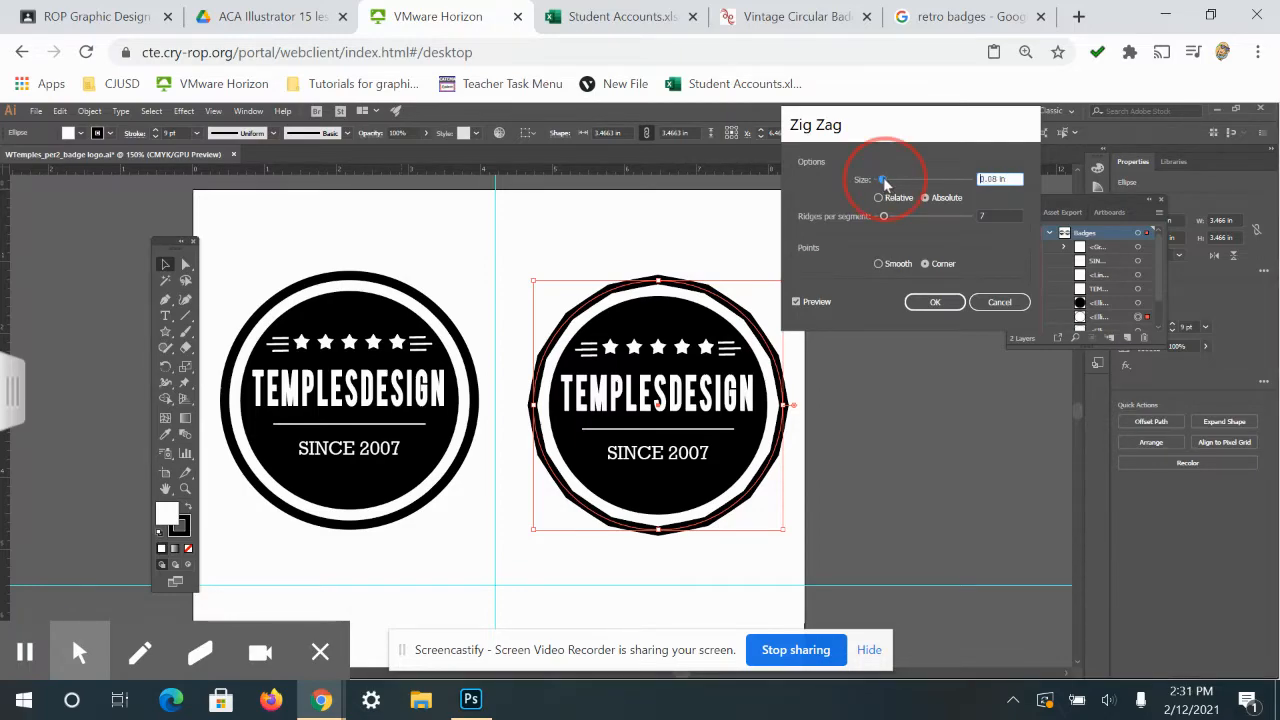
# Step: Apply the Zig Zag at a size of 0.05 in and move the layer list clear of the ring's appearance settings
pyautogui.click(996, 178)
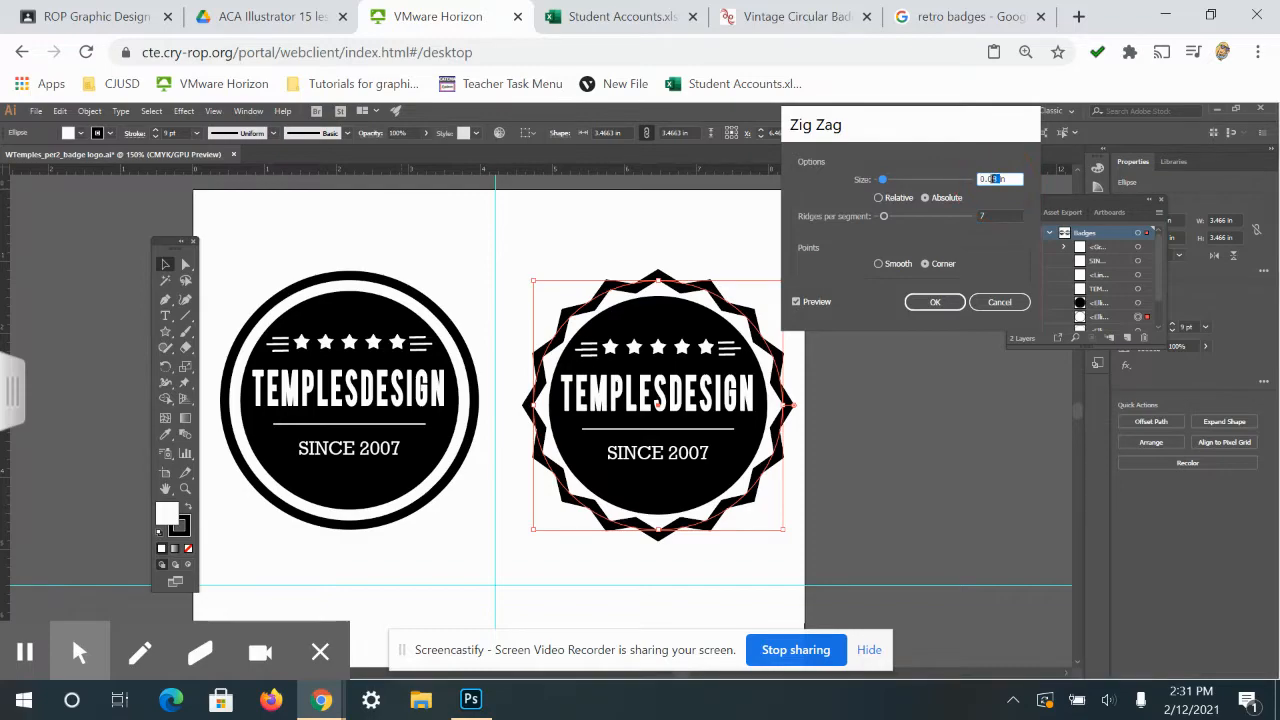
pyautogui.write('5')
pyautogui.press('Return')
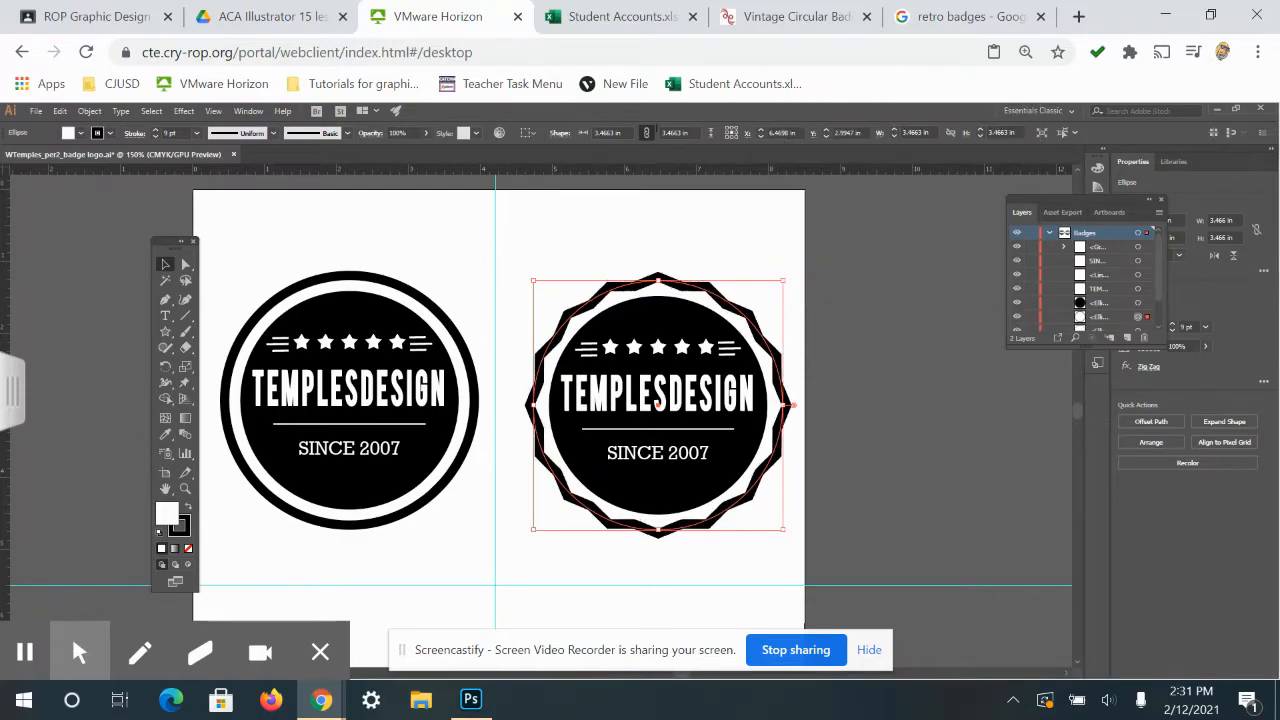
pyautogui.moveTo(1133, 203); pyautogui.dragTo(976, 181)
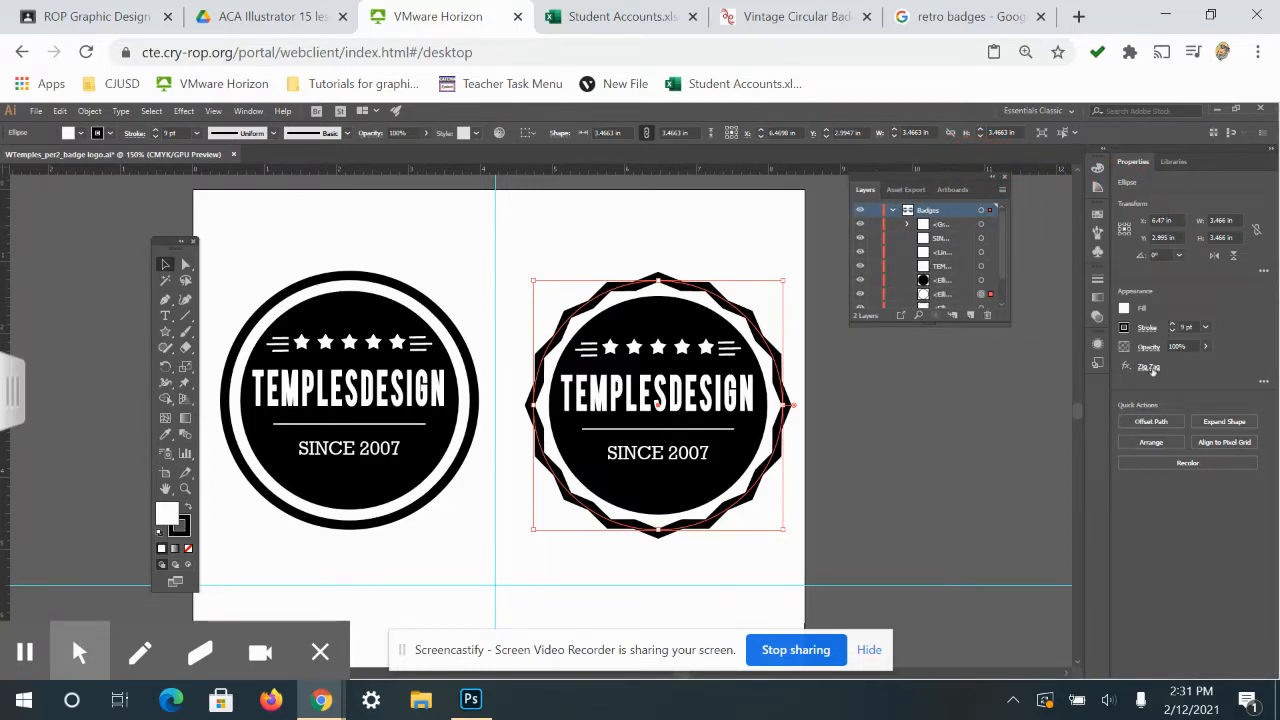
pyautogui.click(184, 111)
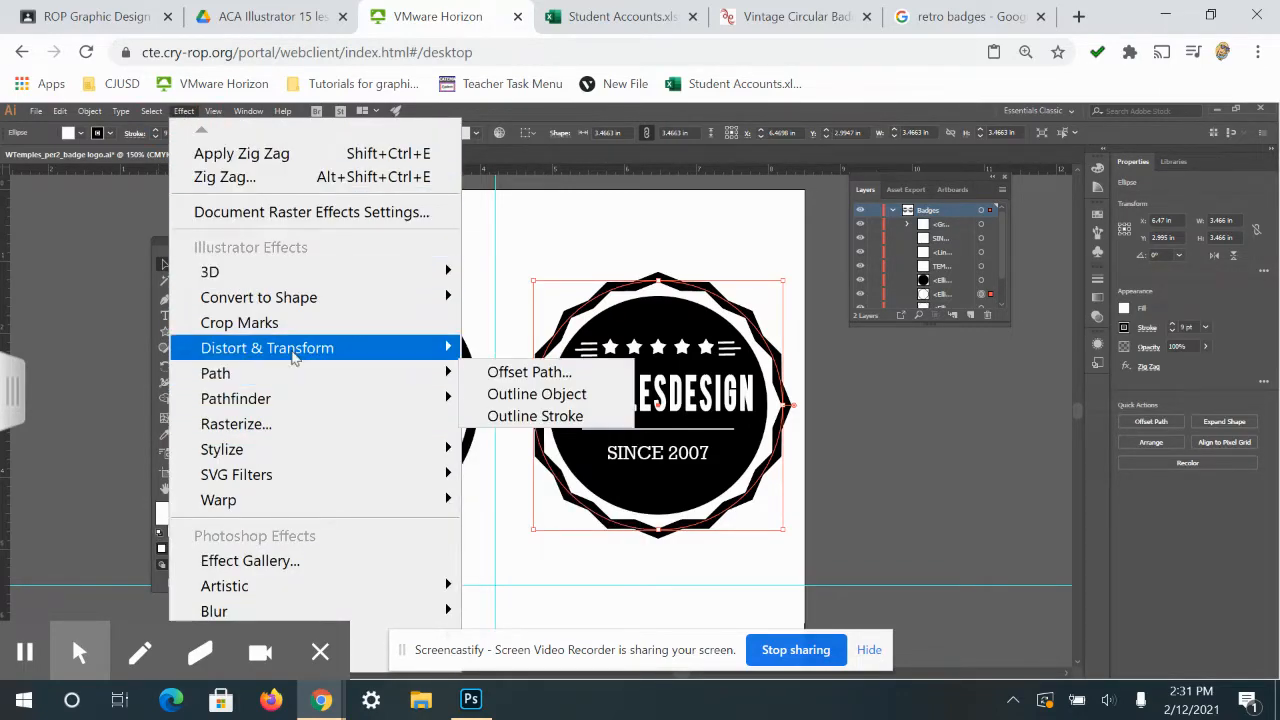
pyautogui.moveTo(390, 357)
pyautogui.click(509, 456)
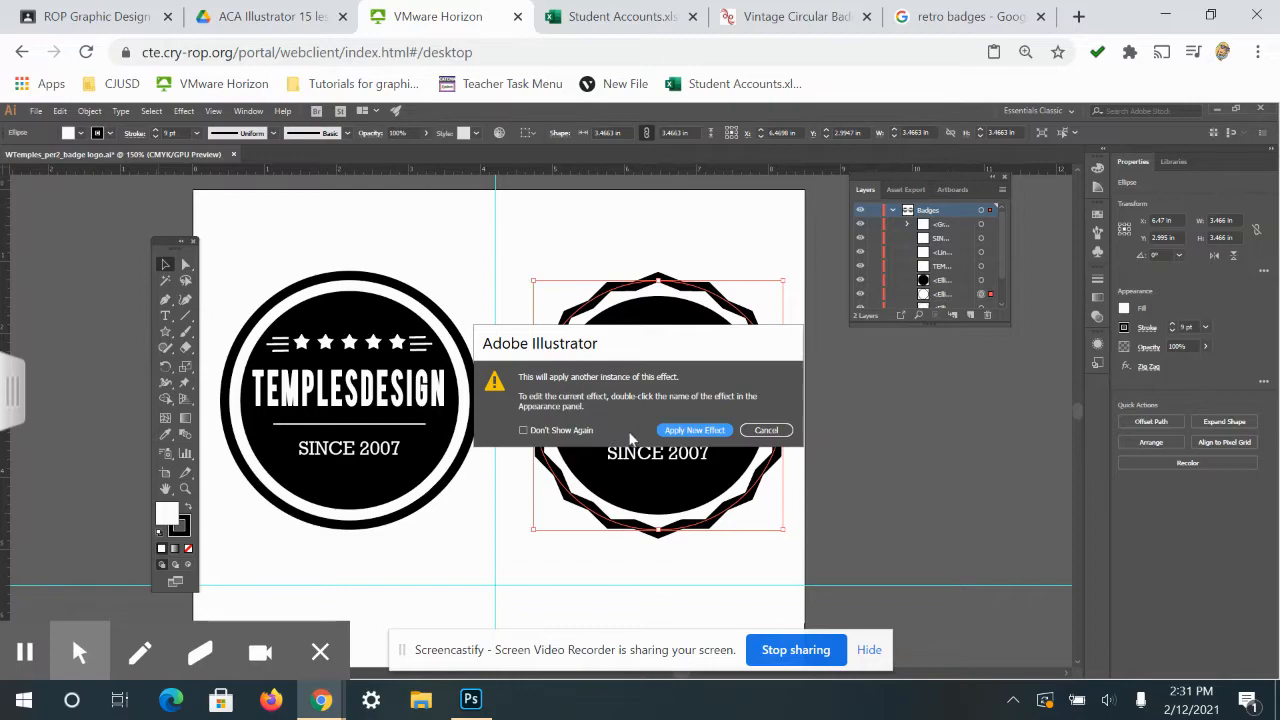
pyautogui.click(764, 431)
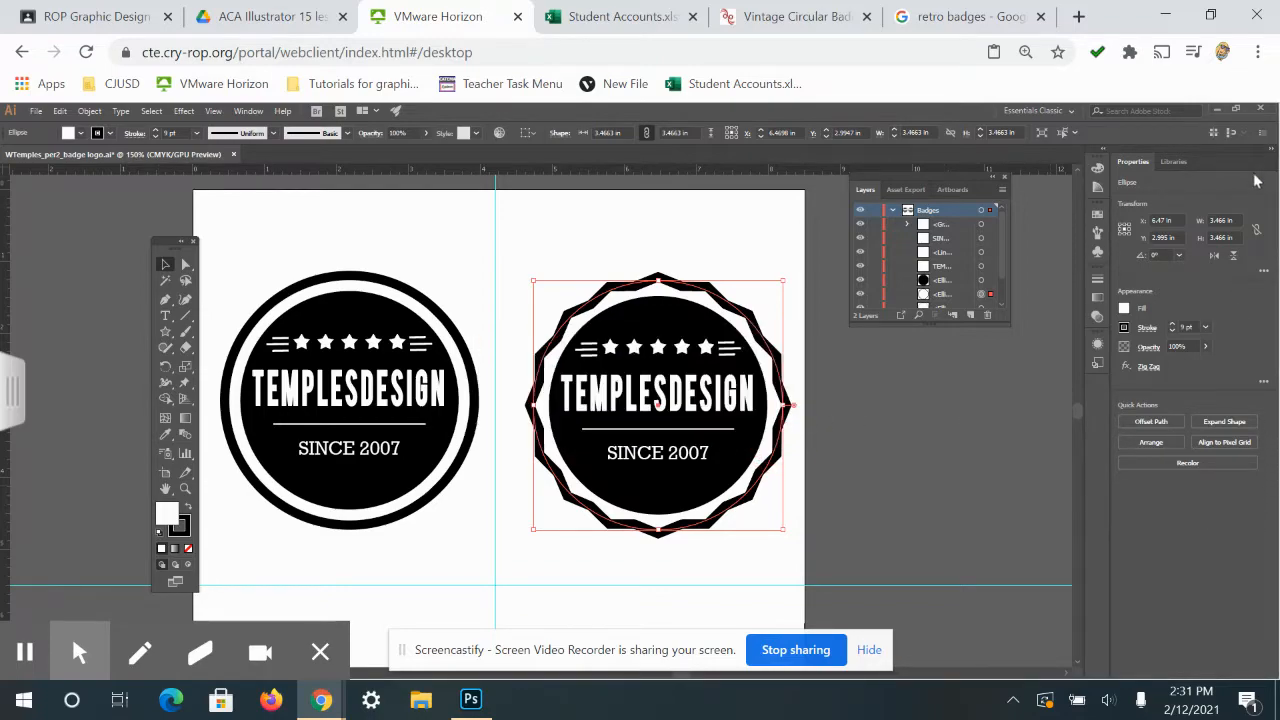
# Step: Separate the object properties from the Libraries group so both are shown side by side
pyautogui.moveTo(1133, 162); pyautogui.dragTo(940, 164)
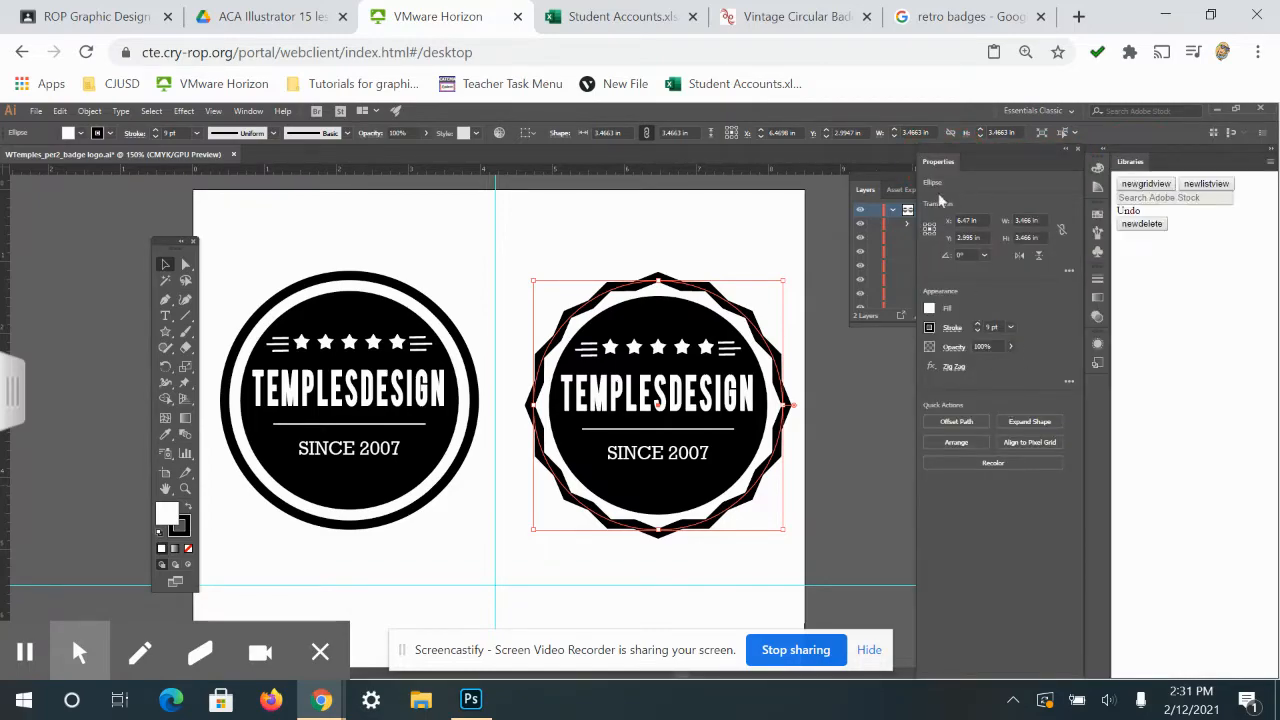
pyautogui.click(248, 111)
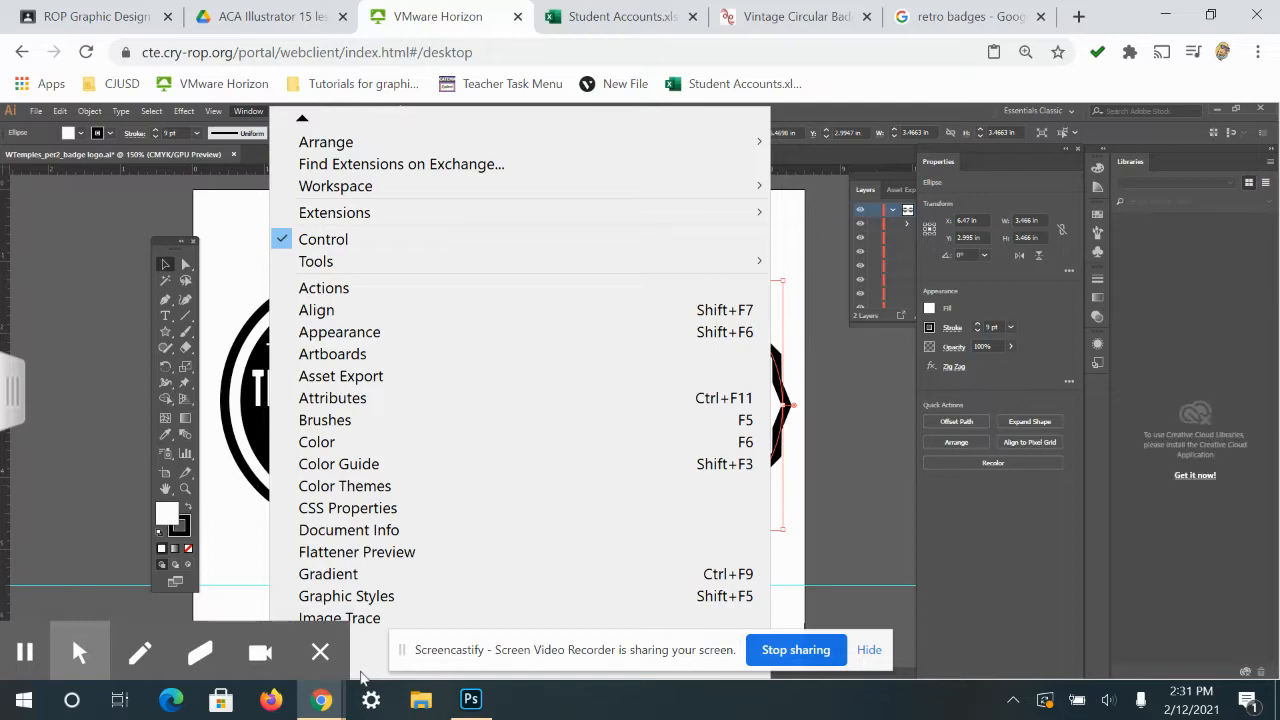
pyautogui.click(363, 677)
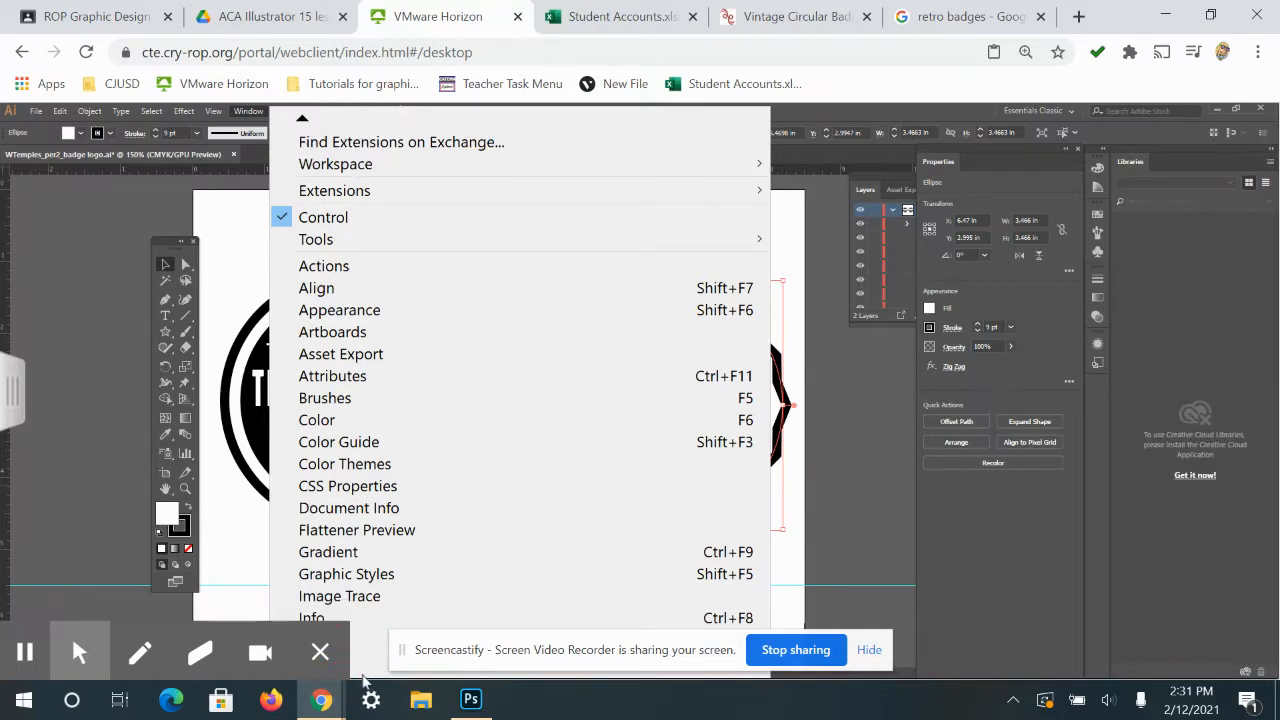
pyautogui.click(363, 677)
pyautogui.click(363, 677)
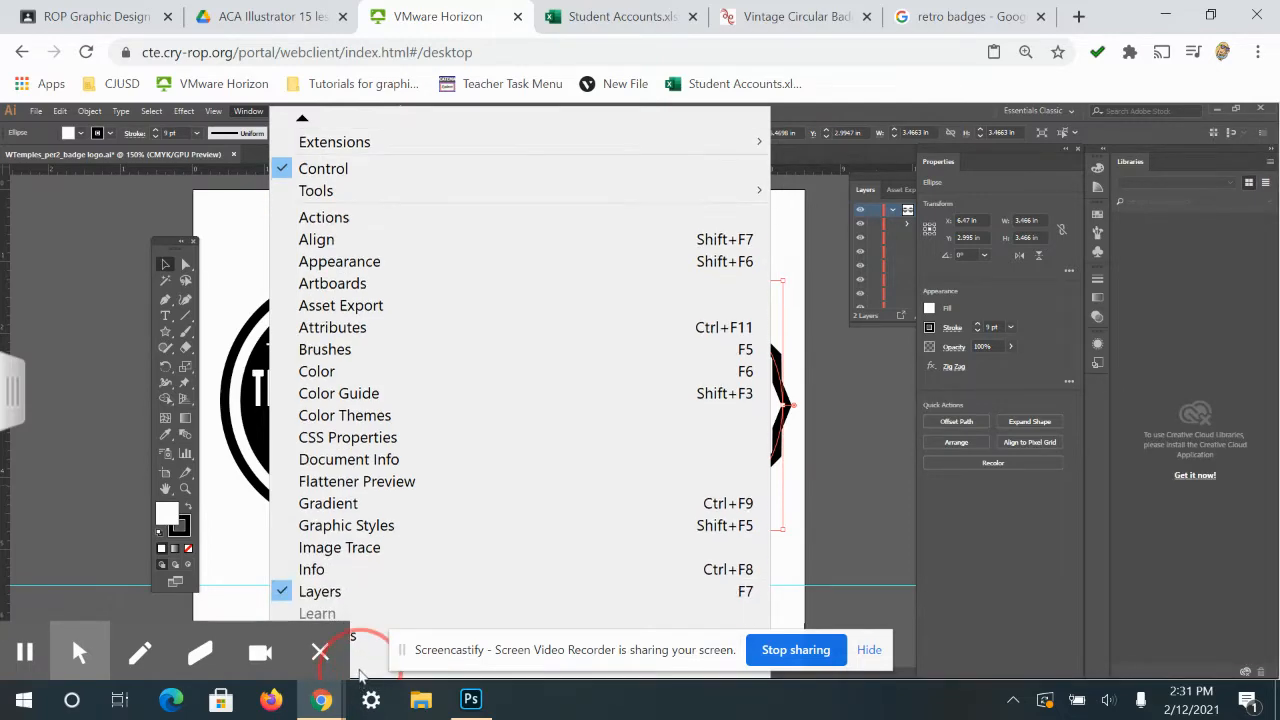
pyautogui.click(363, 677)
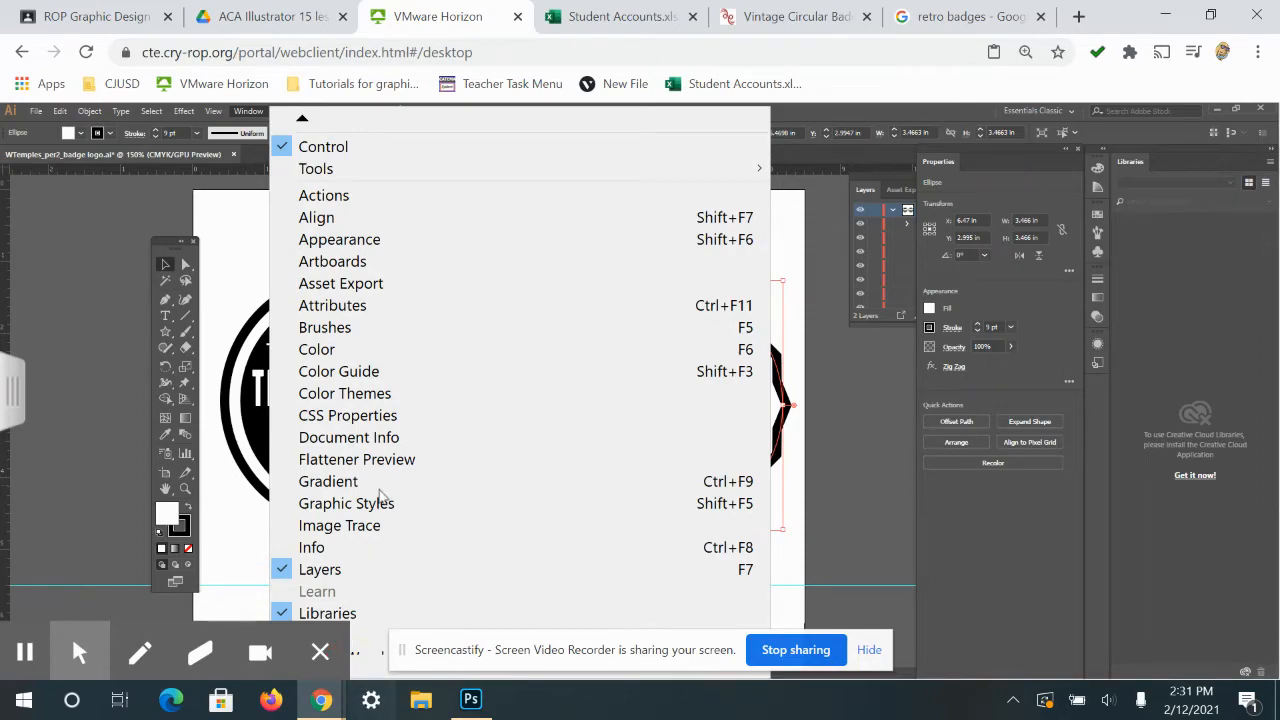
pyautogui.click(886, 423)
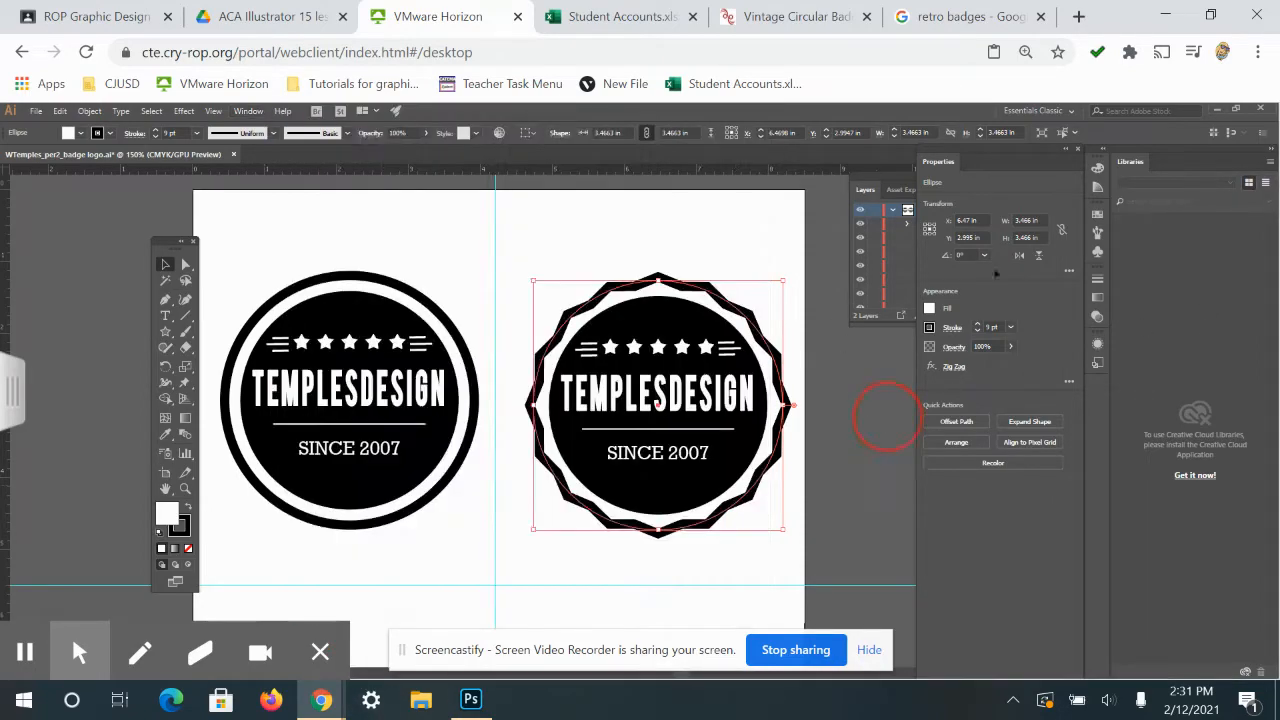
# Step: Edit the outer ring's existing Zig Zag effect to 32 ridges per segment with the preview on
pyautogui.click(770, 447)
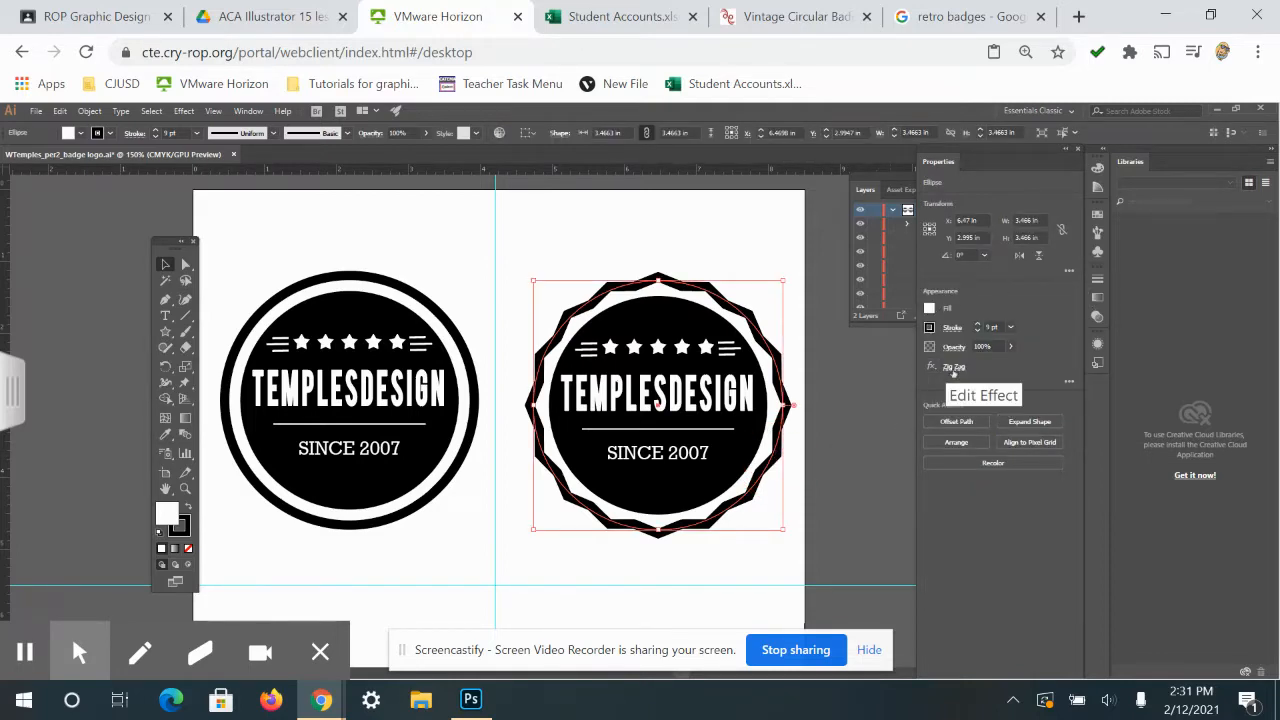
pyautogui.click(953, 368)
pyautogui.moveTo(884, 222); pyautogui.dragTo(896, 220)
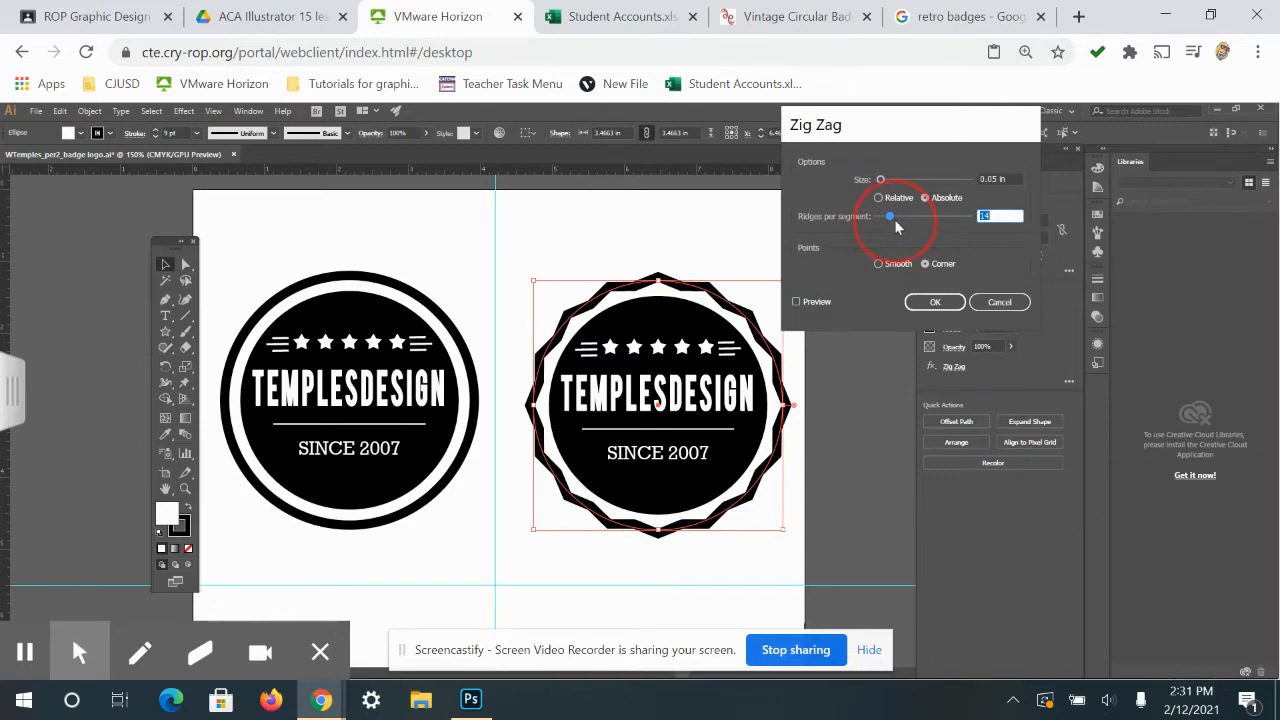
pyautogui.click(807, 303)
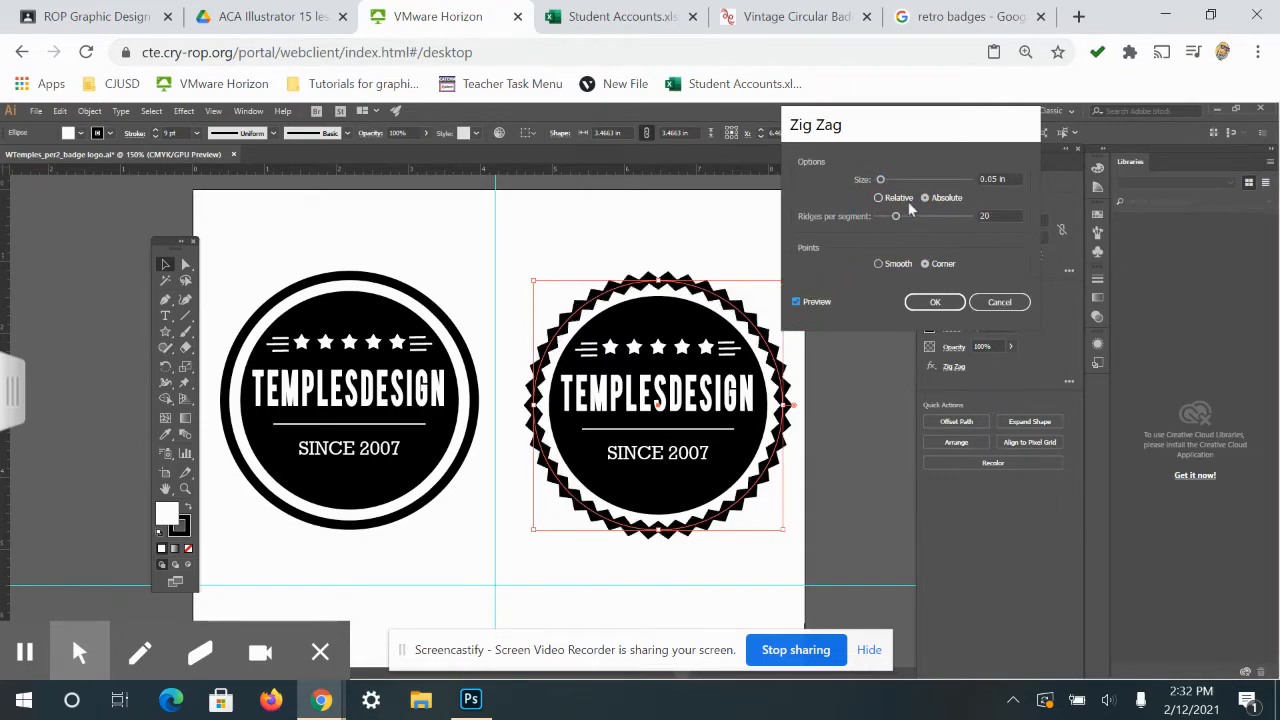
pyautogui.moveTo(895, 218); pyautogui.dragTo(909, 230)
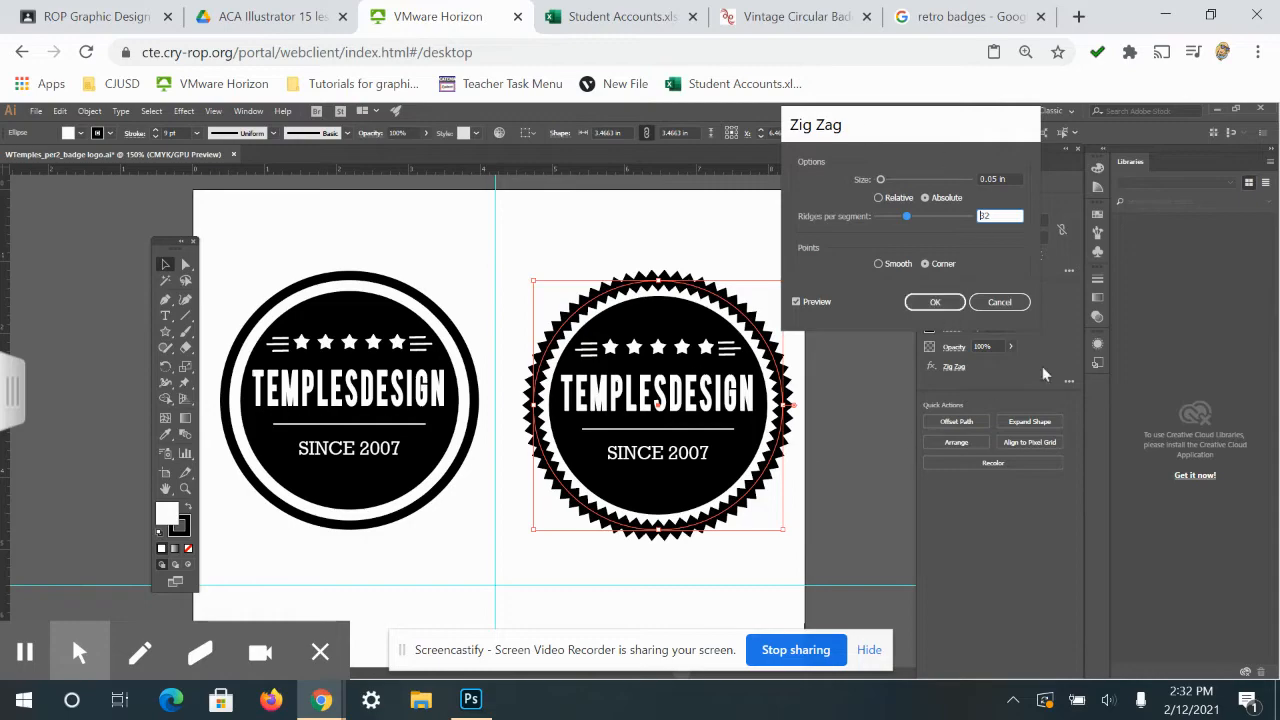
pyautogui.click(929, 304)
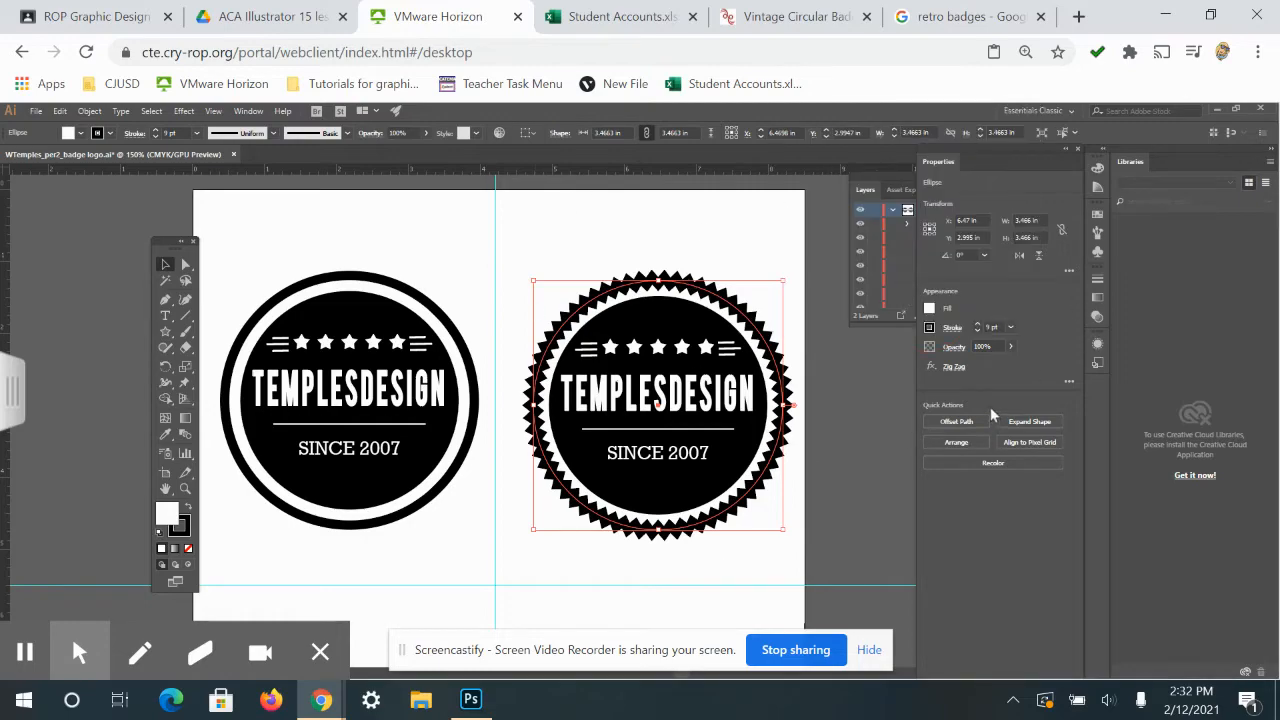